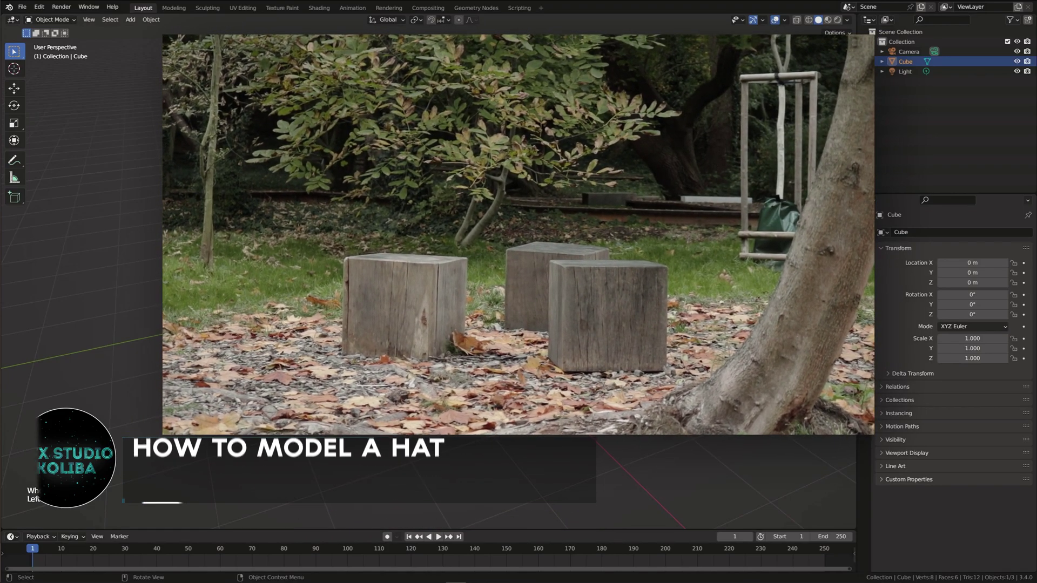
Delete the default cube and add a UV sphere at the world origin.
{"action": "key", "text": "Delete"}
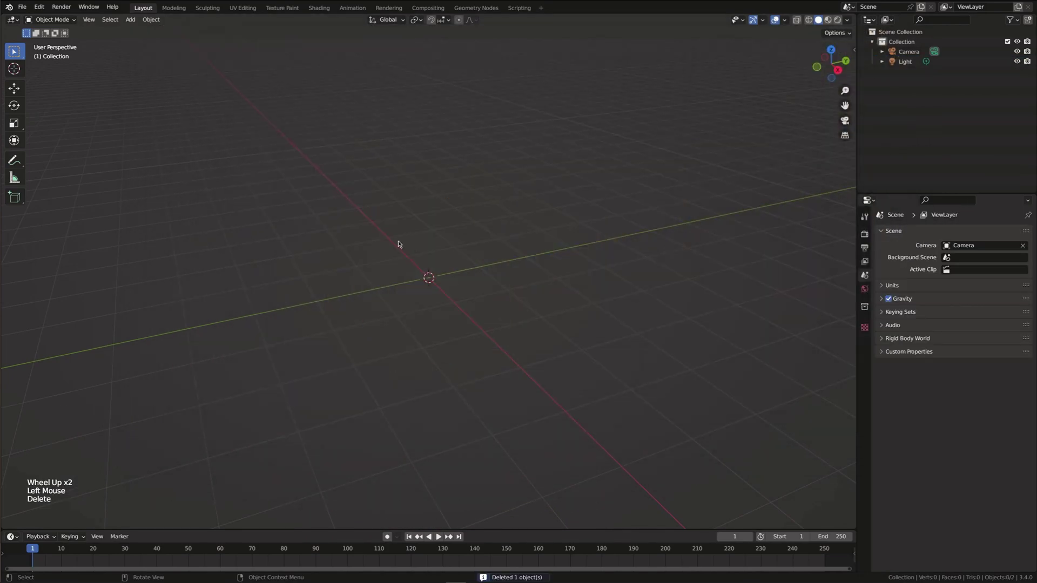
{"action": "key", "text": "shift+a"}
{"action": "mouse_move", "coordinate": [398, 243]}
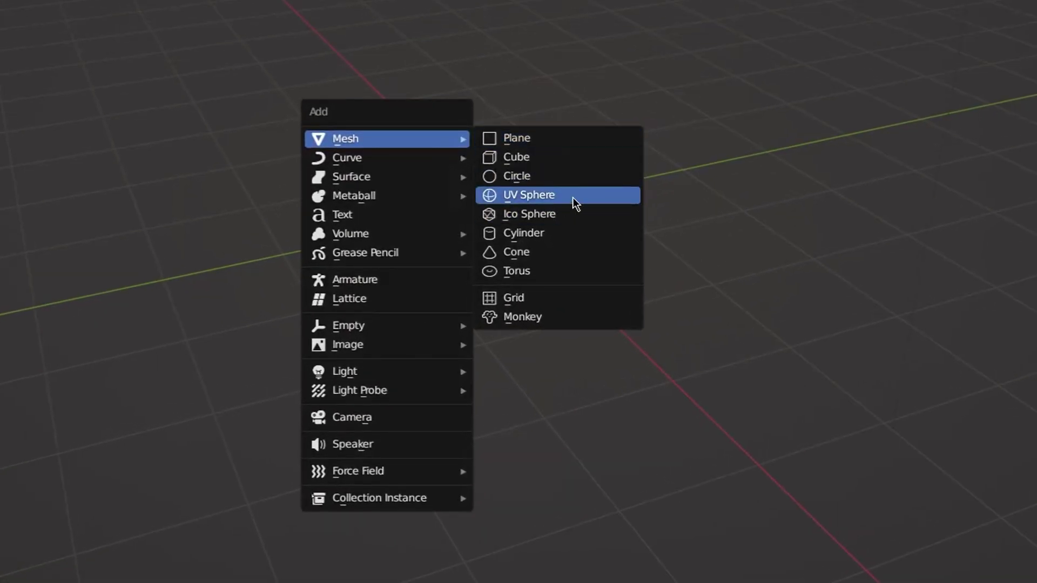
{"action": "left_click", "coordinate": [565, 199]}
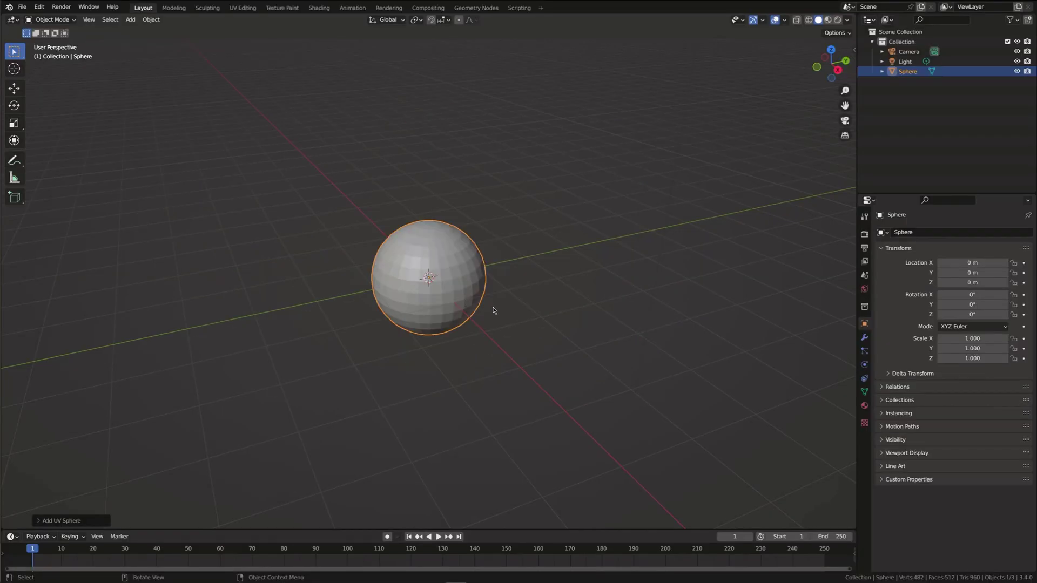
Put the sphere into Edit Mode in front view with nothing selected and turn on X-ray display.
{"action": "middle_click_drag", "start_coordinate": [497, 321], "coordinate": [481, 299]}
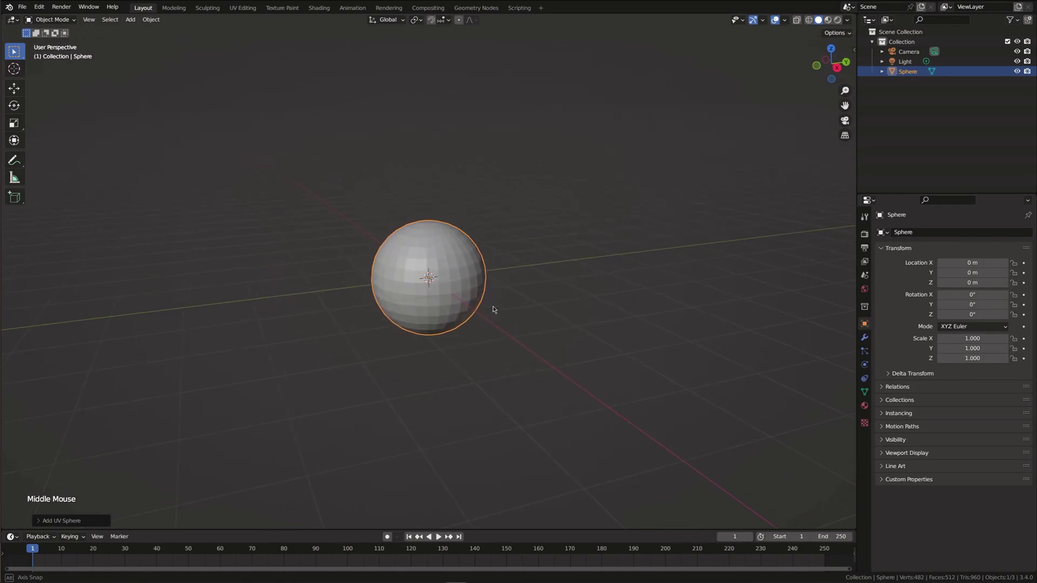
{"action": "key", "text": "KP_1"}
{"action": "left_click", "coordinate": [72, 20]}
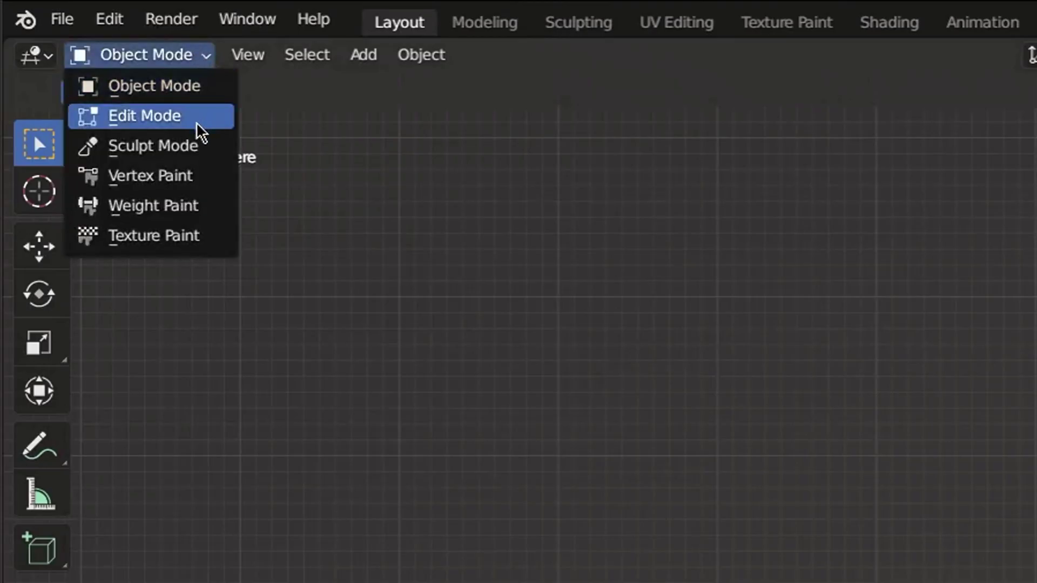
{"action": "left_click", "coordinate": [175, 121]}
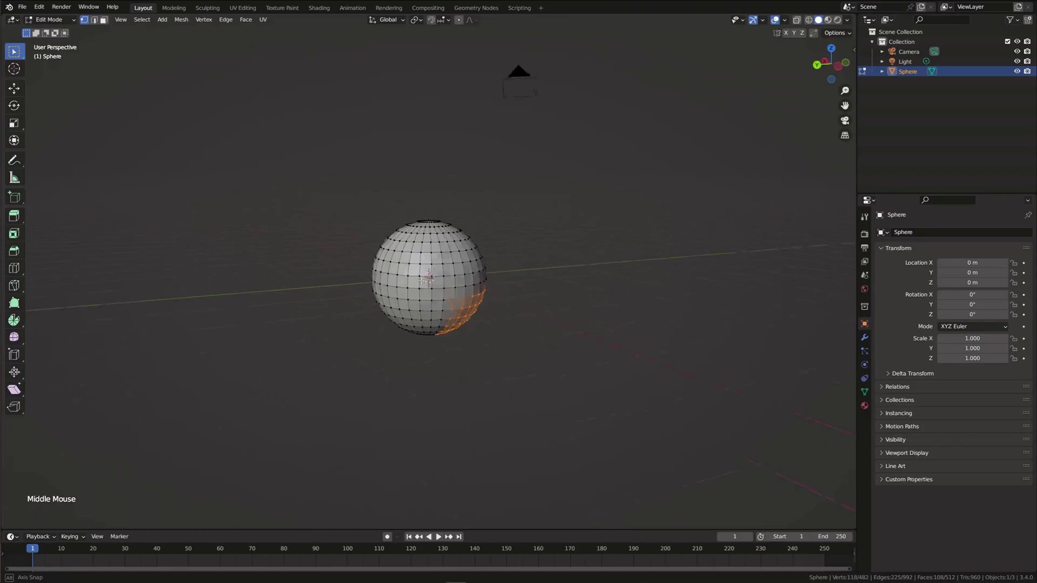
{"action": "middle_click_drag", "start_coordinate": [419, 264], "coordinate": [370, 296]}
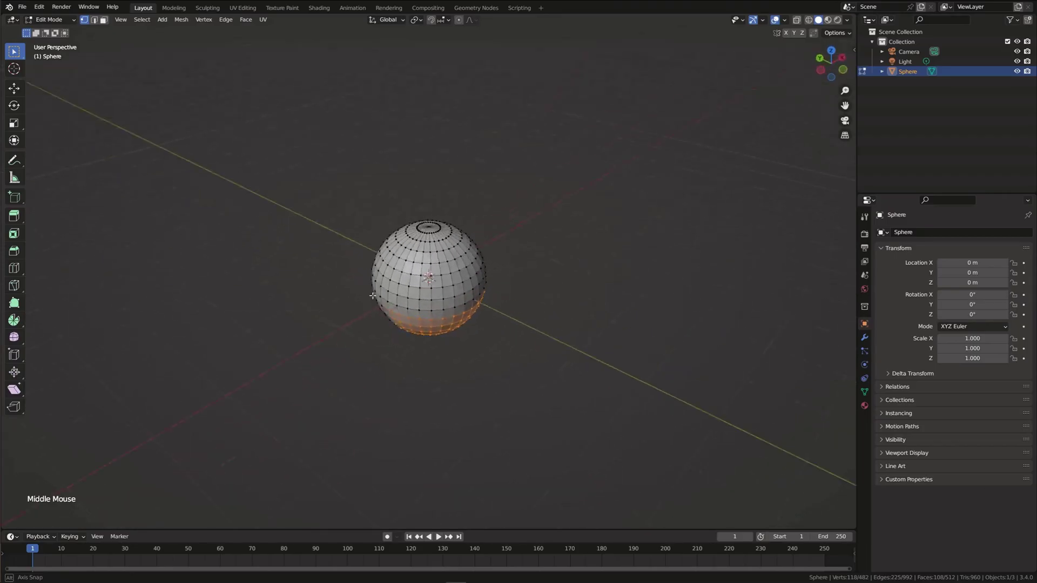
{"action": "key", "text": "KP_1"}
{"action": "key", "text": "KP_1"}
{"action": "left_click", "coordinate": [694, 250]}
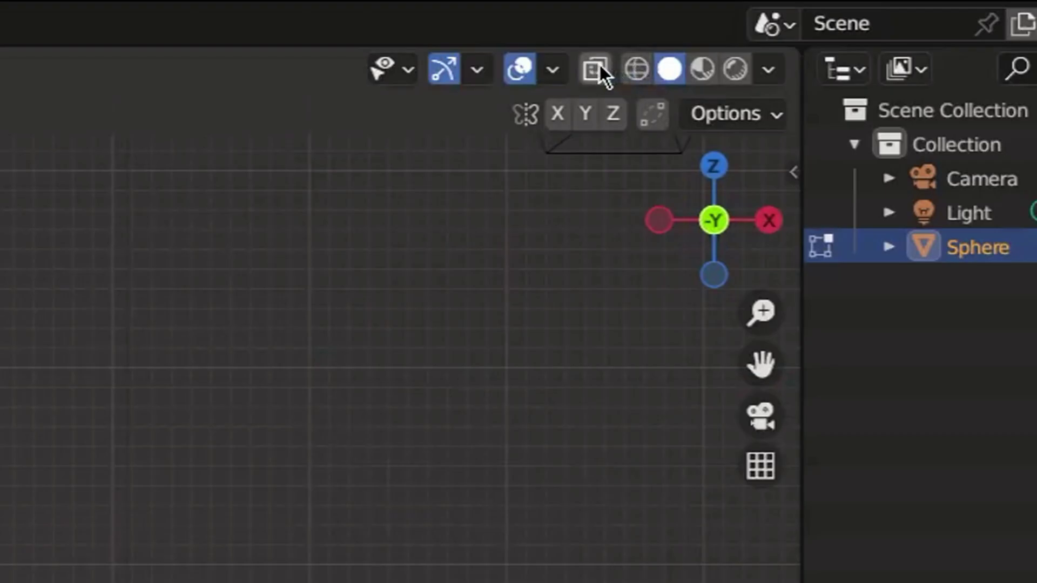
{"action": "left_click", "coordinate": [595, 68]}
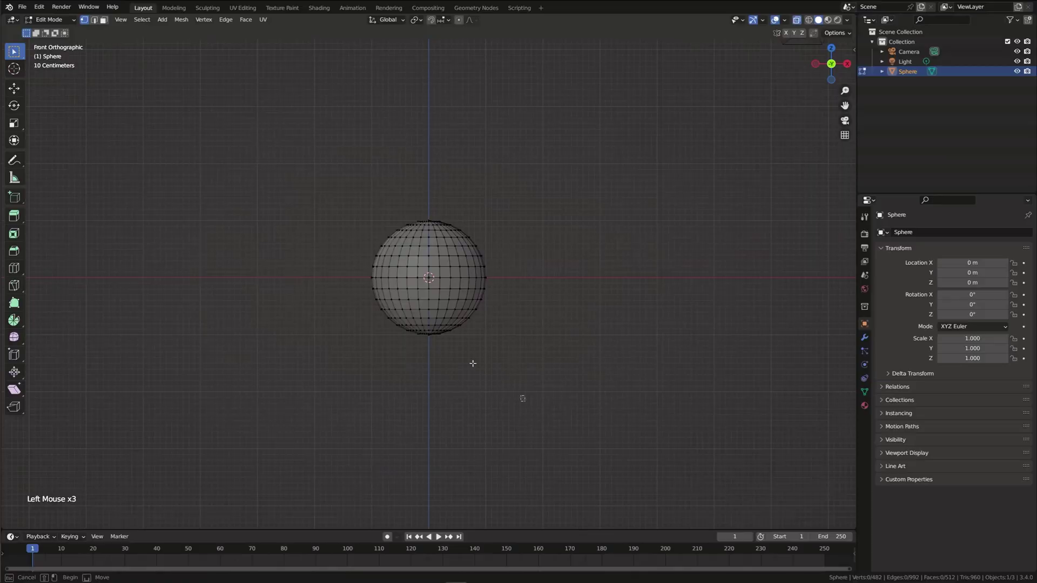
Delete the vertices of the sphere's lower half, keeping the equator ring as the open bottom edge.
{"action": "left_click_drag", "start_coordinate": [526, 402], "coordinate": [336, 278]}
{"action": "key", "text": "x"}
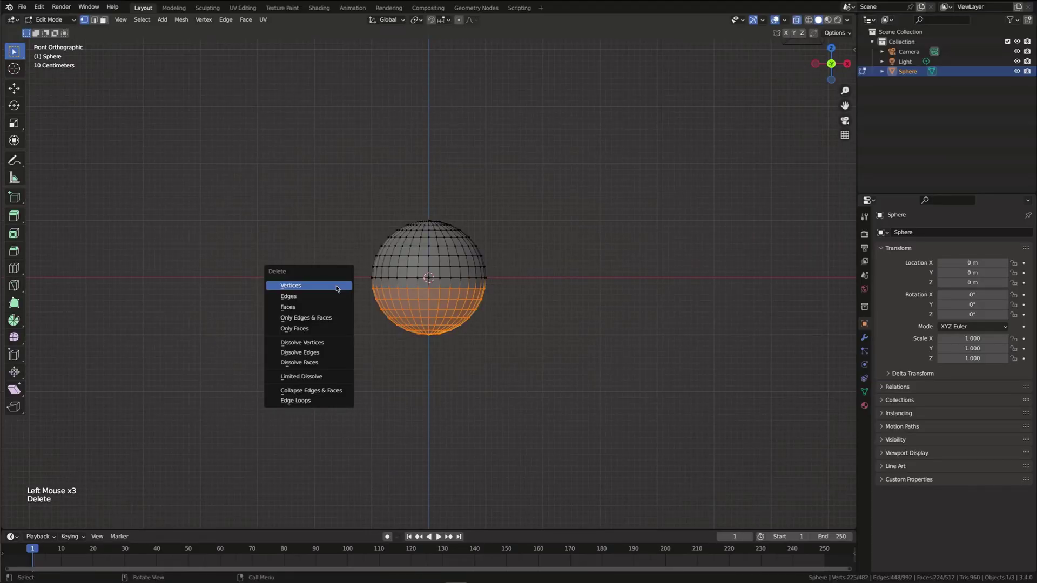
{"action": "left_click", "coordinate": [336, 286]}
{"action": "mouse_move", "coordinate": [371, 289]}
{"action": "middle_mouse_down"}
{"action": "mouse_move", "coordinate": [402, 343]}
{"action": "mouse_move", "coordinate": [371, 338]}
{"action": "mouse_move", "coordinate": [357, 298]}
{"action": "mouse_move", "coordinate": [377, 296]}
{"action": "middle_mouse_up"}
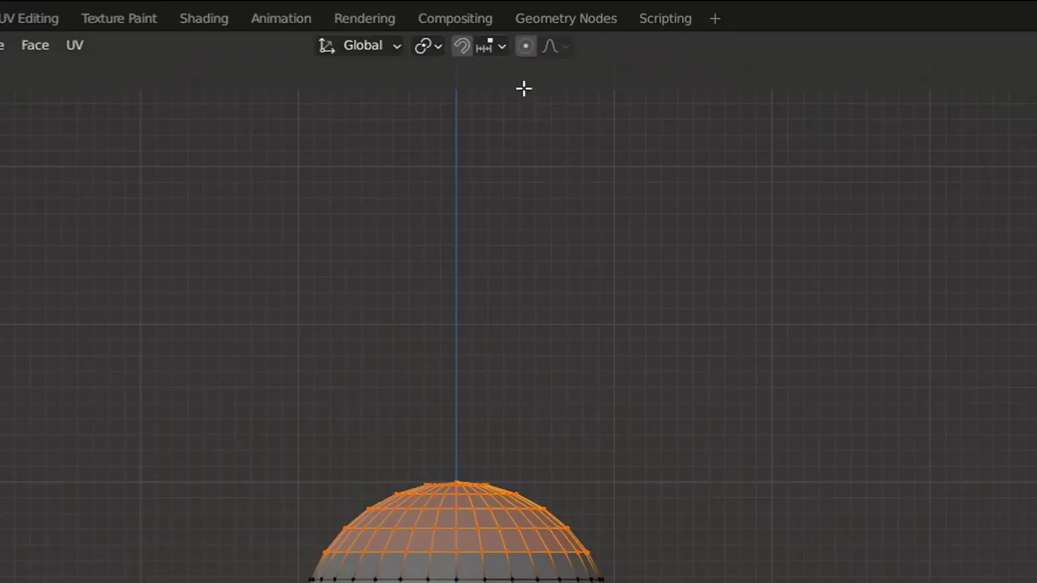
Enable proportional editing with Smooth falloff and scale the dome's upper vertices up by about 1.07.
{"action": "left_click", "coordinate": [530, 52]}
{"action": "left_click", "coordinate": [568, 52]}
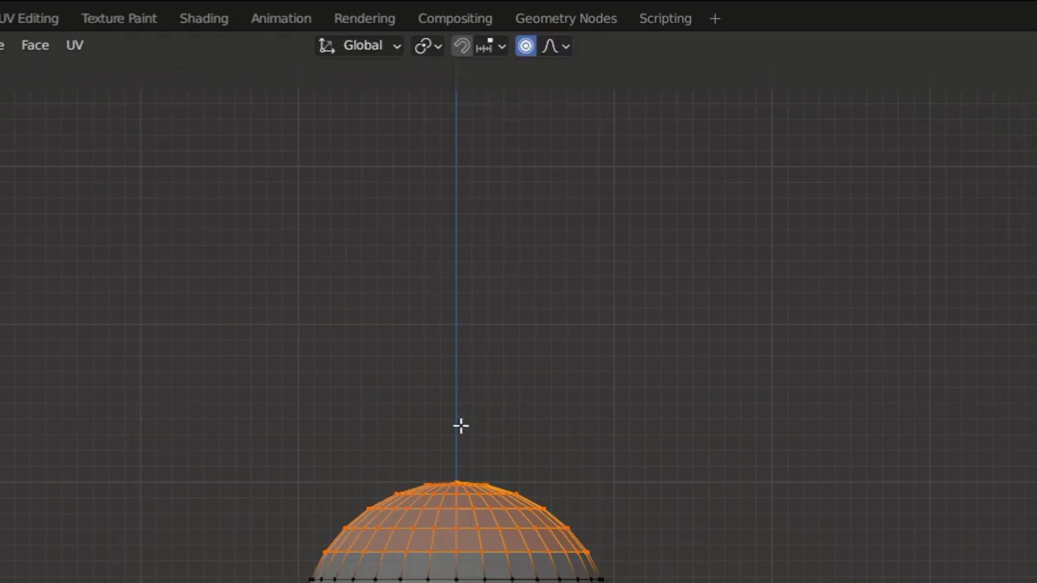
{"action": "key", "text": "s"}
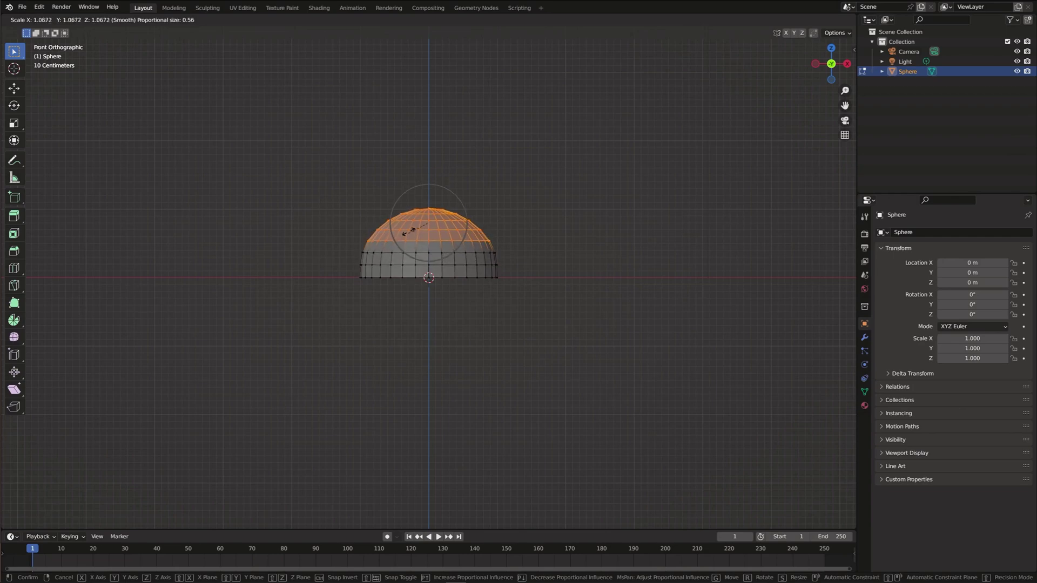
{"action": "left_click", "coordinate": [410, 234]}
Scale three upper vertex rings of the dome one by one to round out the crown, the lowest by about 1.02.
{"action": "left_click_drag", "start_coordinate": [378, 215], "coordinate": [470, 224]}
{"action": "key", "text": "s"}
{"action": "left_click", "coordinate": [475, 220]}
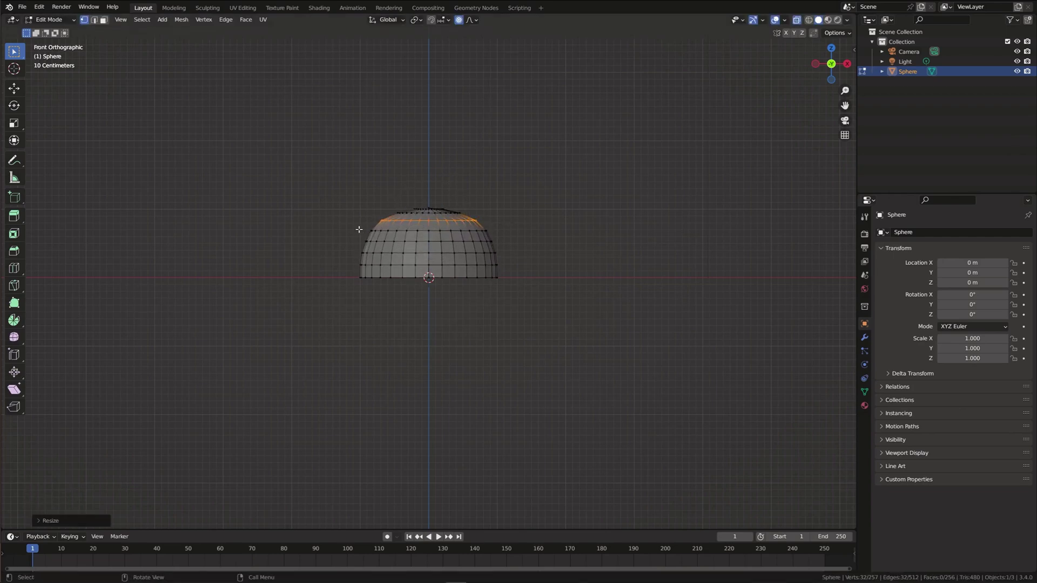
{"action": "left_click_drag", "start_coordinate": [358, 227], "coordinate": [513, 235]}
{"action": "key", "text": "s"}
{"action": "left_click", "coordinate": [506, 230]}
{"action": "left_click_drag", "start_coordinate": [359, 236], "coordinate": [516, 244]}
{"action": "key", "text": "s"}
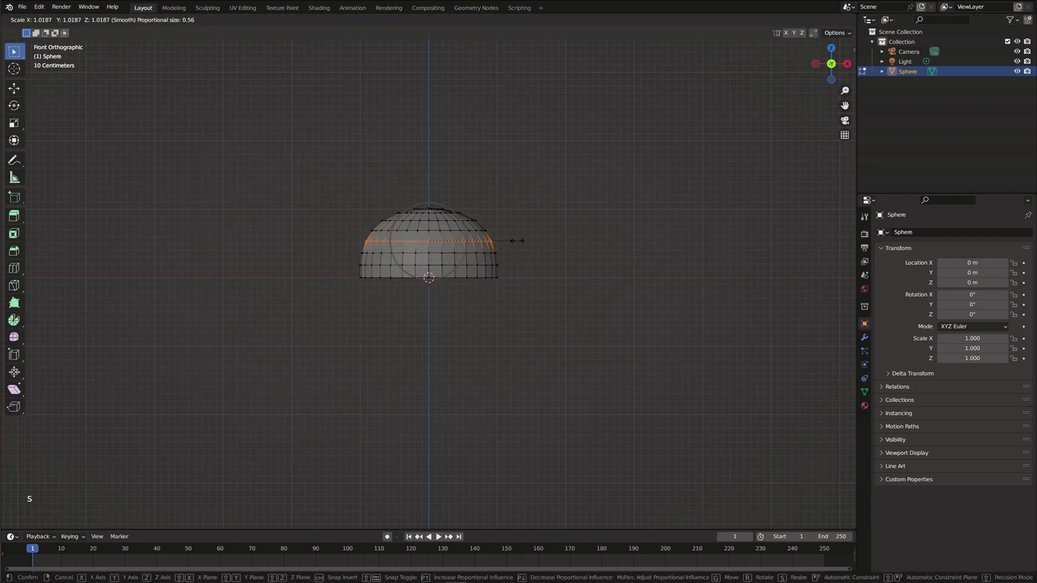
{"action": "left_click", "coordinate": [516, 241]}
Scale the dome's bottom ring, and scale the ring just above it down to about 0.93.
{"action": "left_click_drag", "start_coordinate": [528, 301], "coordinate": [326, 272]}
{"action": "key", "text": "s"}
{"action": "left_click", "coordinate": [323, 270]}
{"action": "left_click", "coordinate": [359, 264], "text": "alt"}
{"action": "key", "text": "s"}
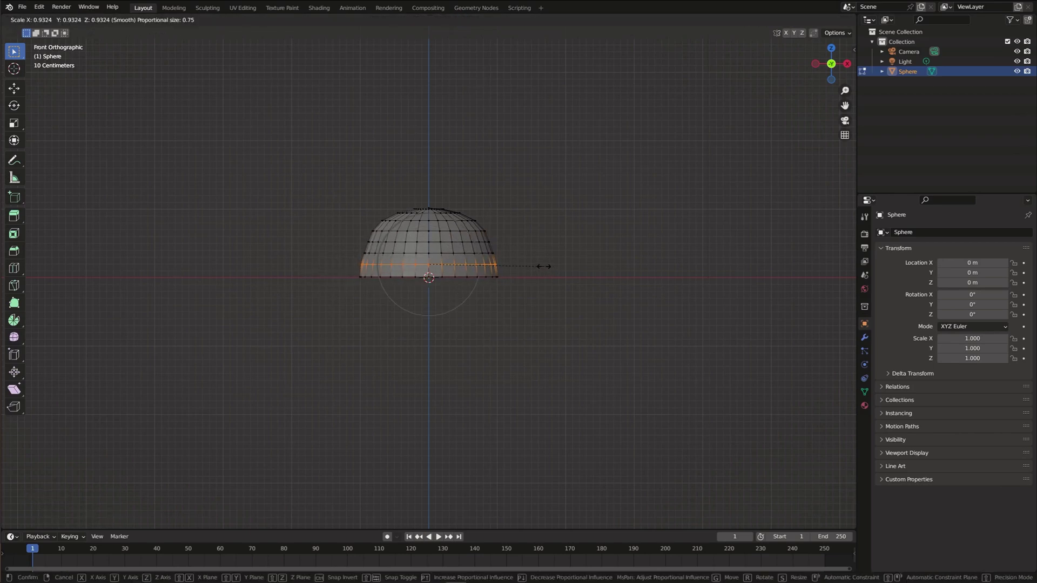
{"action": "left_click", "coordinate": [544, 266]}
Return to Object Mode and apply Shade Smooth to the dome.
{"action": "middle_click_drag", "start_coordinate": [560, 227], "coordinate": [463, 212]}
{"action": "key", "text": "Tab"}
{"action": "right_click", "coordinate": [463, 213]}
{"action": "left_click", "coordinate": [462, 212]}
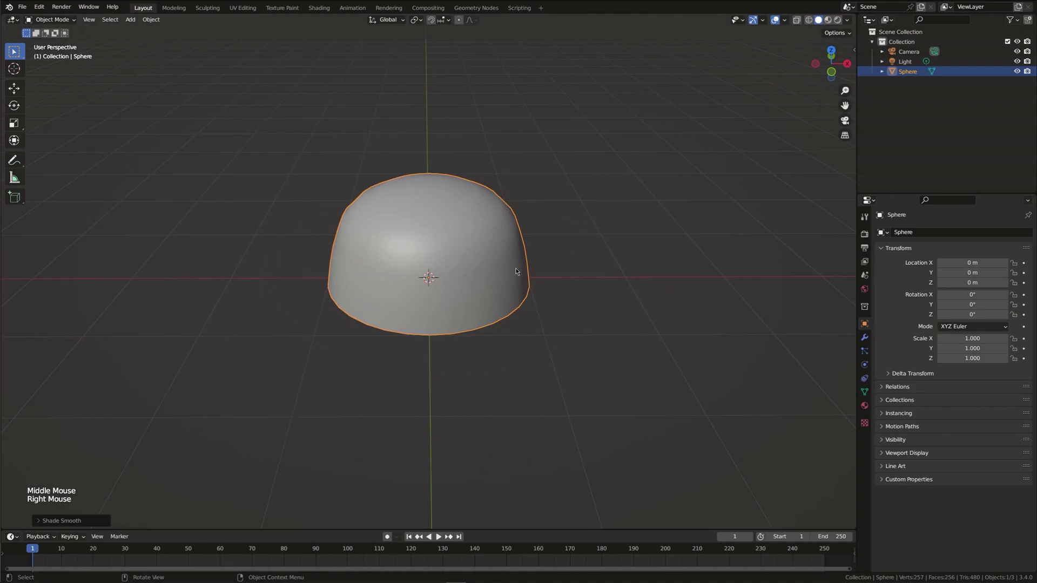
Extrude the dome's bottom edge loop and scale it outward to about twice its size to form the brim.
{"action": "key", "text": "Tab"}
{"action": "middle_click_drag", "start_coordinate": [515, 271], "coordinate": [418, 335]}
{"action": "left_click", "coordinate": [418, 335]}
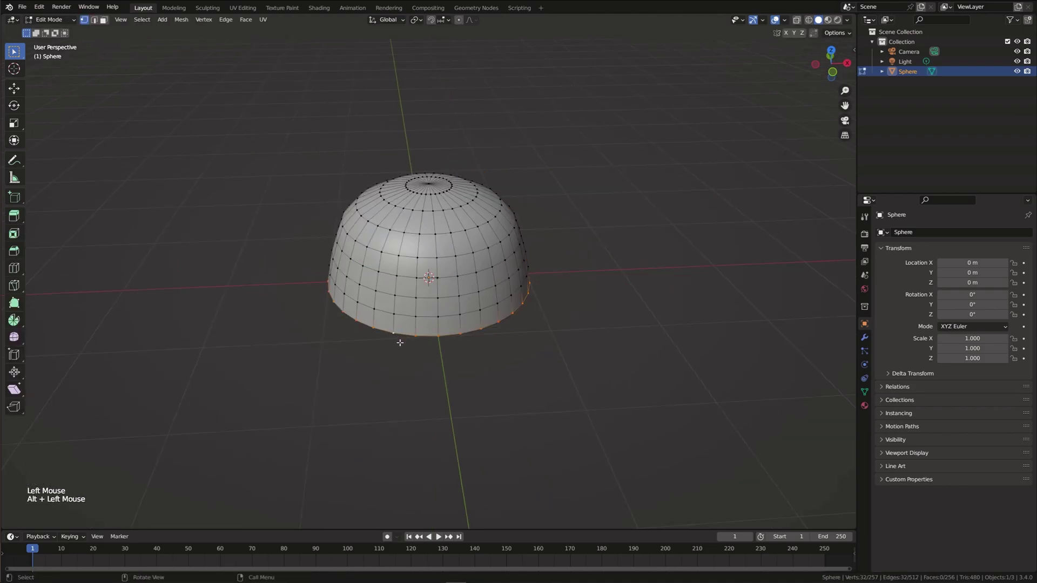
{"action": "key", "text": "e"}
{"action": "key", "text": "Escape"}
{"action": "key", "text": "s"}
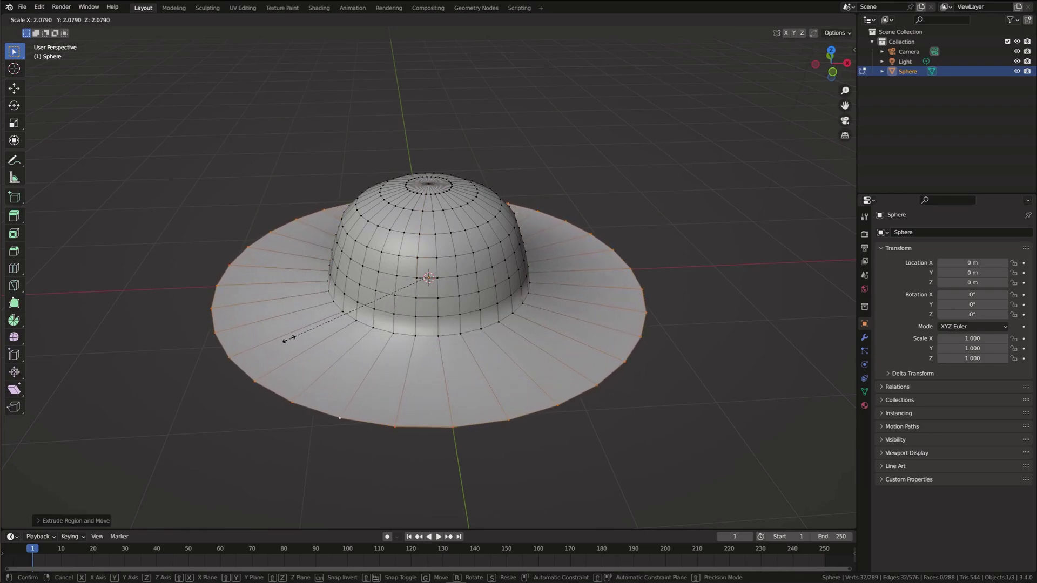
{"action": "left_click", "coordinate": [296, 329]}
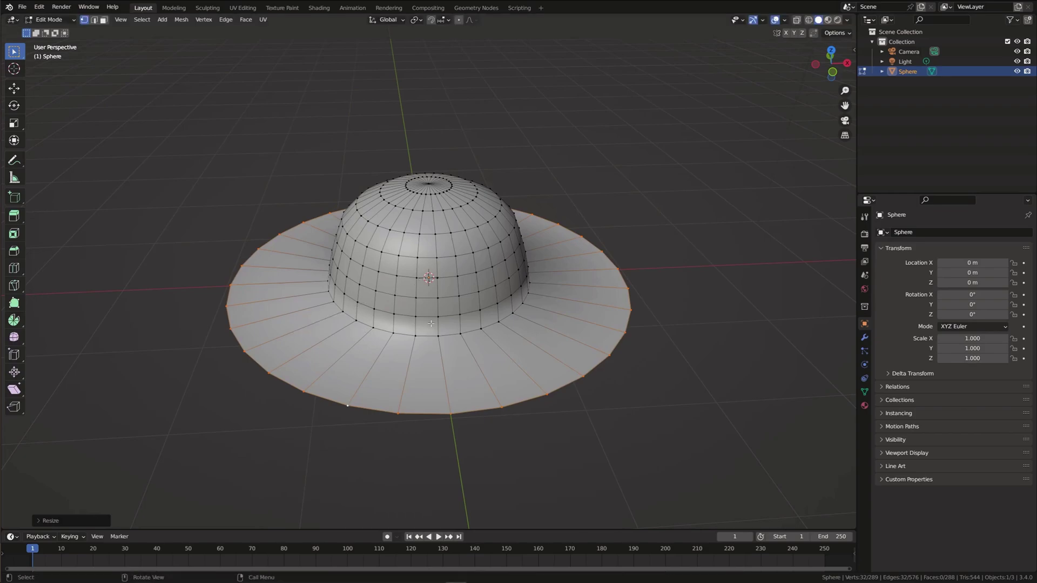
{"action": "middle_click_drag", "start_coordinate": [296, 329], "coordinate": [356, 385]}
Add a Solidify modifier to the hat with a thickness of 0.04 m.
{"action": "left_click", "coordinate": [864, 337]}
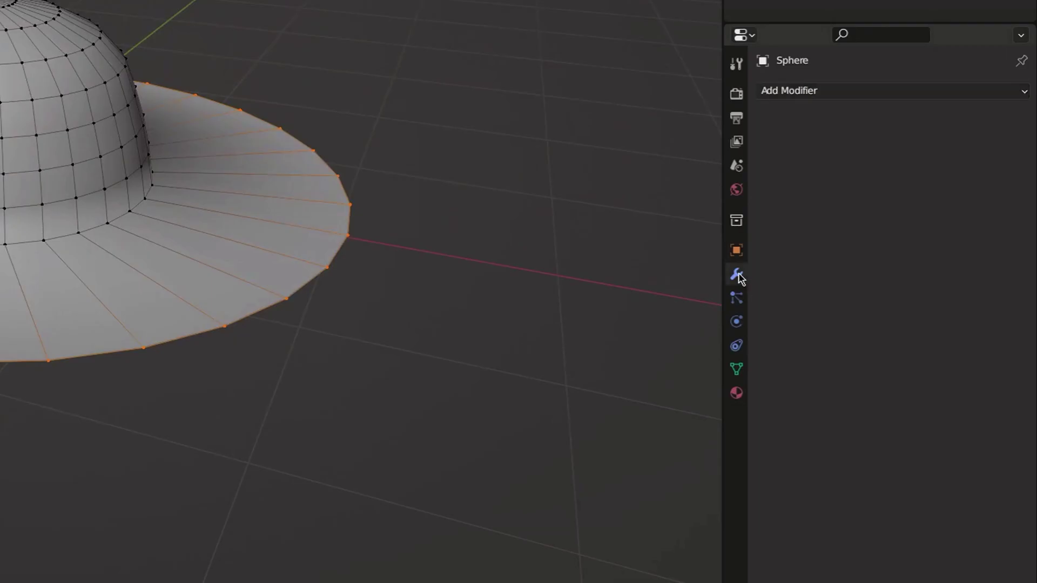
{"action": "left_click", "coordinate": [814, 92]}
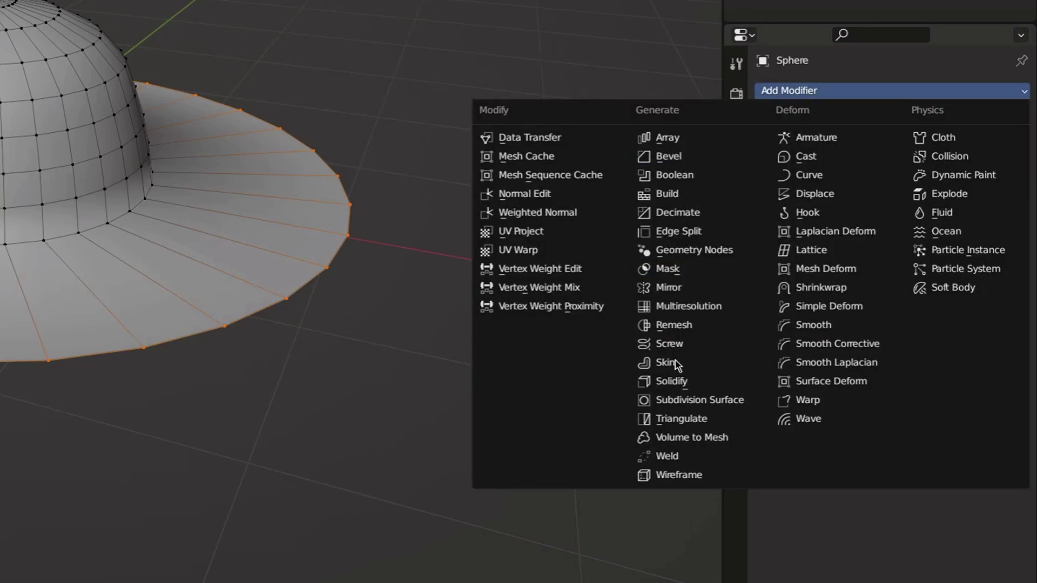
{"action": "left_click", "coordinate": [671, 381]}
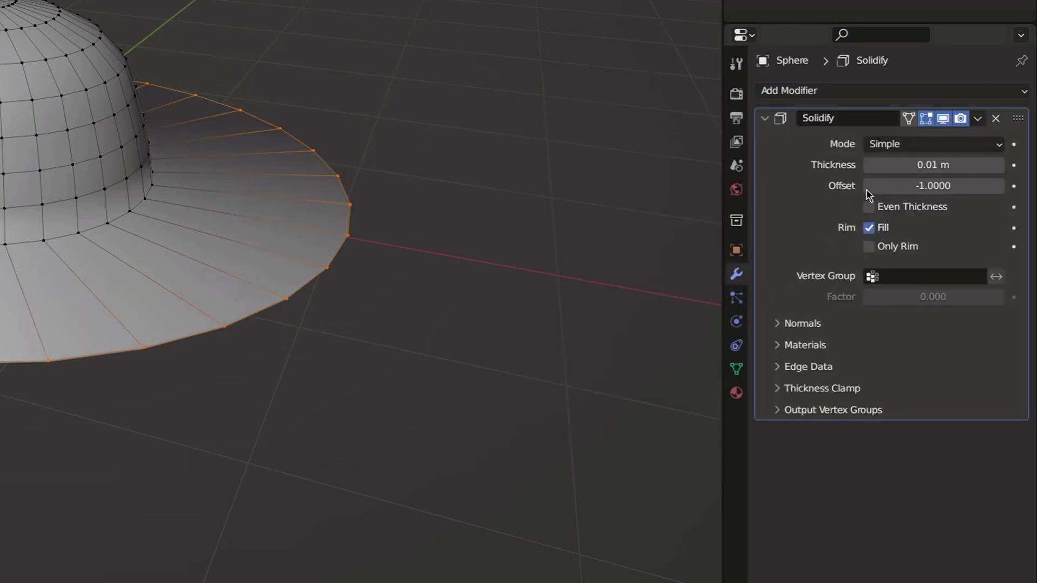
{"action": "mouse_move", "coordinate": [933, 165]}
{"action": "left_mouse_down"}
{"action": "mouse_move", "coordinate": [961, 165]}
{"action": "mouse_move", "coordinate": [946, 165]}
{"action": "left_mouse_up"}
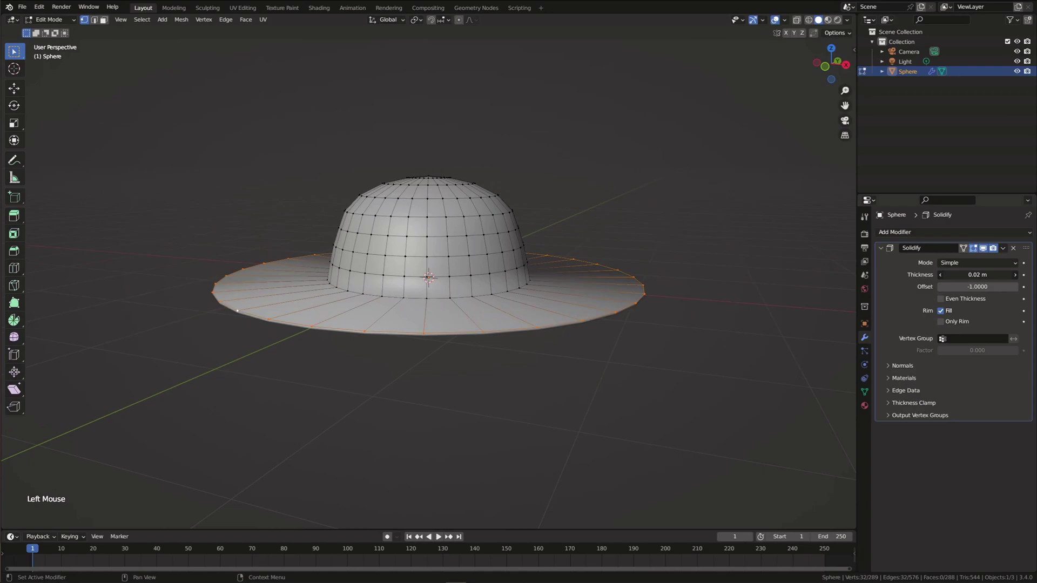
{"action": "left_click_drag", "start_coordinate": [972, 274], "coordinate": [988, 275]}
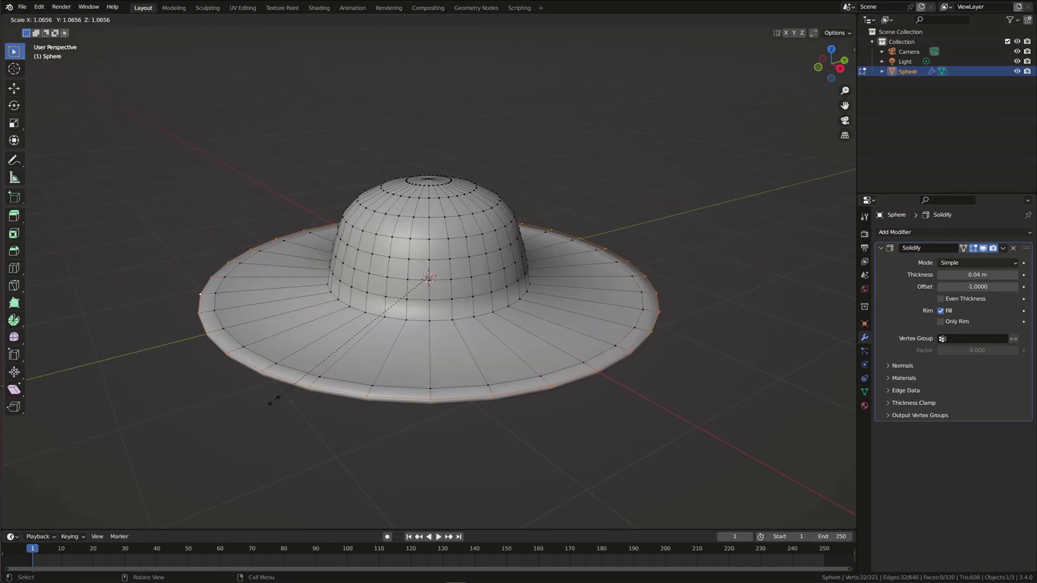
Extend the brim's outer edge outward by a scale of about 1.07 and raise it slightly along Z.
{"action": "right_click", "coordinate": [271, 398]}
{"action": "middle_click_drag", "start_coordinate": [272, 398], "coordinate": [295, 382]}
{"action": "key", "text": "g"}
{"action": "key", "text": "z"}
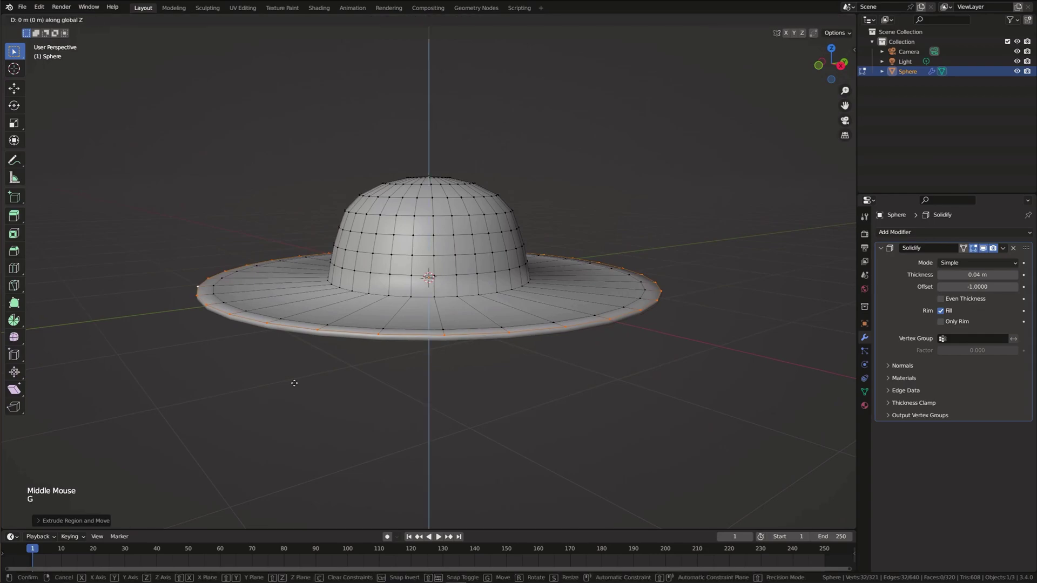
{"action": "left_click", "coordinate": [291, 376]}
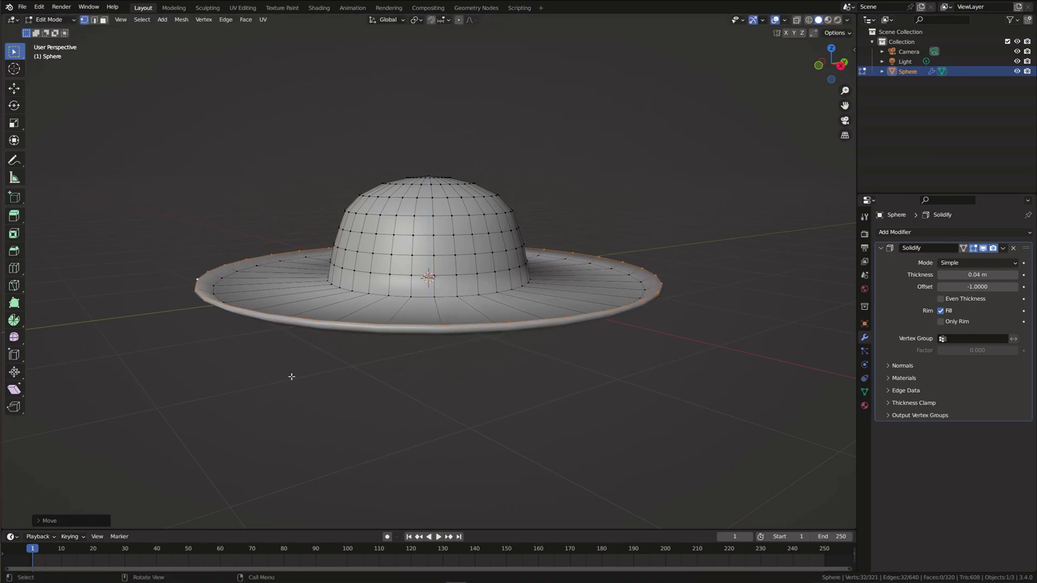
Add a Subdivision Surface modifier to the hat and turn off its viewport display.
{"action": "scroll", "coordinate": [290, 376], "scroll_direction": "up", "scroll_amount": 2}
{"action": "middle_click_drag", "start_coordinate": [290, 374], "coordinate": [284, 350]}
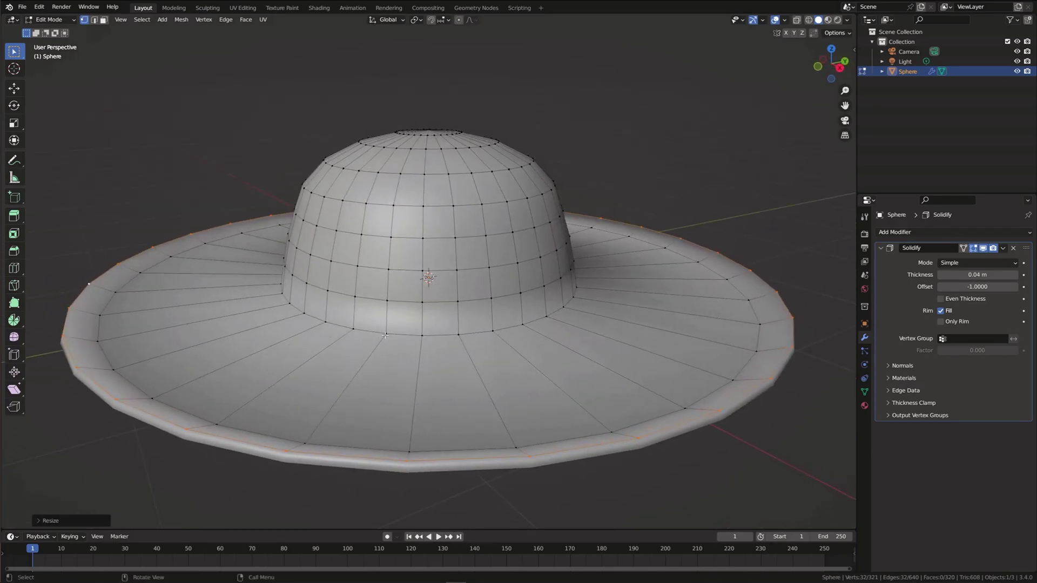
{"action": "left_click", "coordinate": [918, 232]}
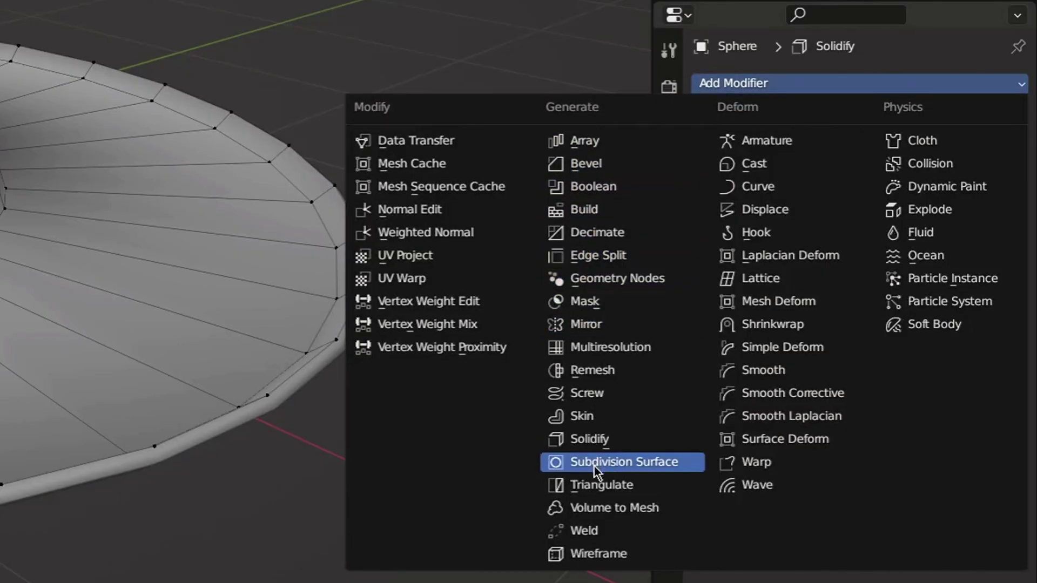
{"action": "left_click", "coordinate": [607, 461]}
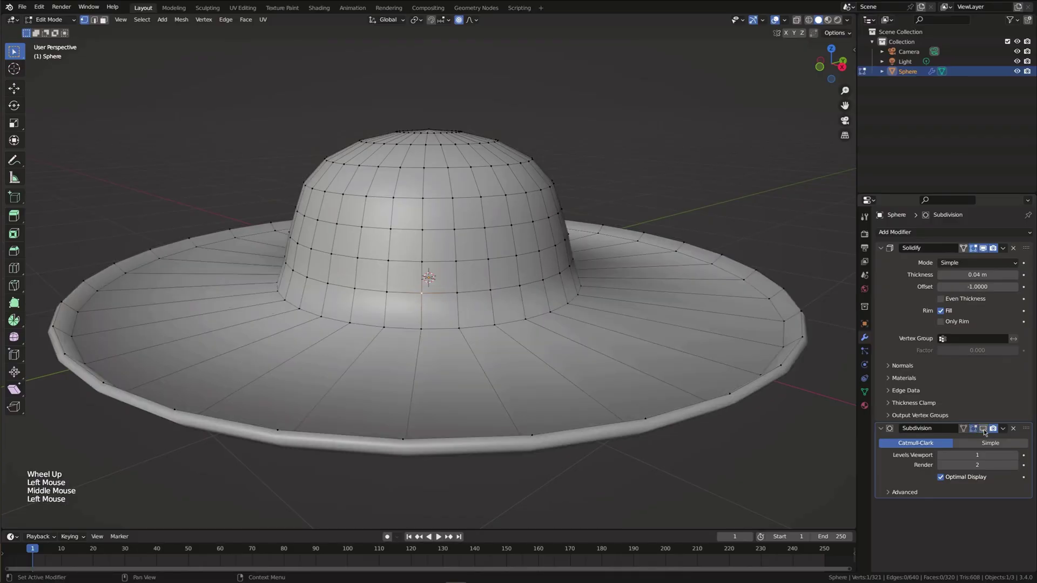
{"action": "left_click", "coordinate": [983, 429]}
{"action": "left_click", "coordinate": [982, 430]}
Cut an edge loop around the brim, slide it toward the outer rim, and switch the subdivision's viewport display back on.
{"action": "key", "text": "ctrl+r"}
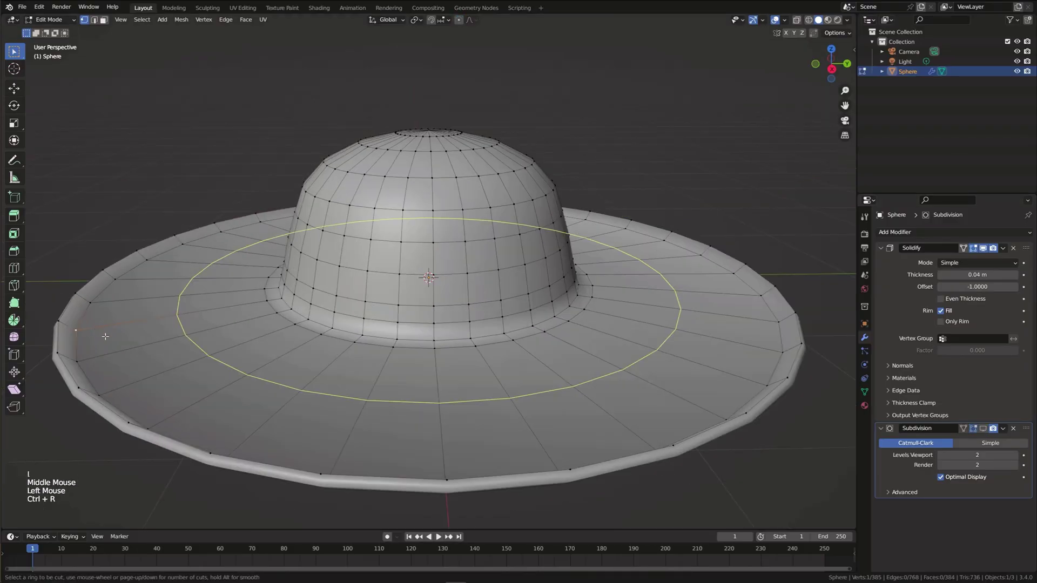
{"action": "left_click", "coordinate": [143, 345]}
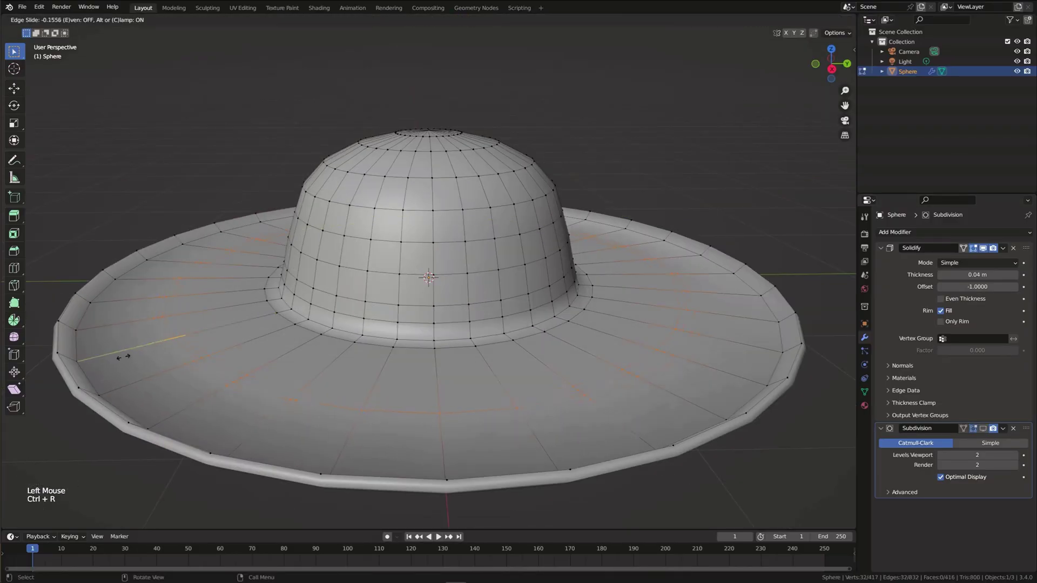
{"action": "left_click", "coordinate": [64, 396]}
{"action": "left_click", "coordinate": [983, 428]}
{"action": "middle_click_drag", "start_coordinate": [485, 291], "coordinate": [561, 307]}
{"action": "scroll", "coordinate": [561, 307], "scroll_direction": "down", "scroll_amount": 2}
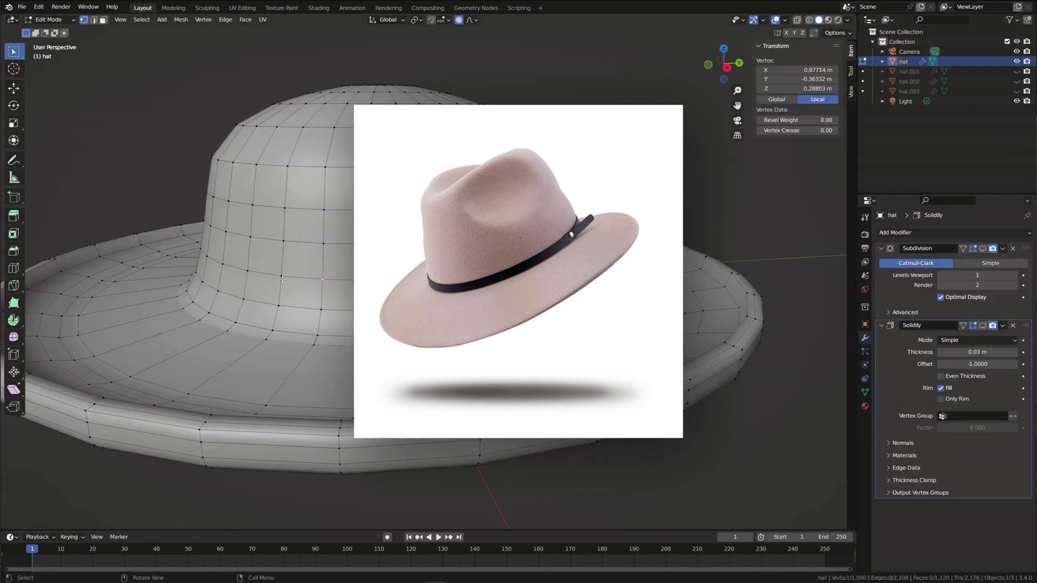
Split off the edge loop at the base of the crown and scale it outward just beyond the crown.
{"action": "left_click", "coordinate": [276, 306], "text": "alt"}
{"action": "right_click", "coordinate": [279, 307]}
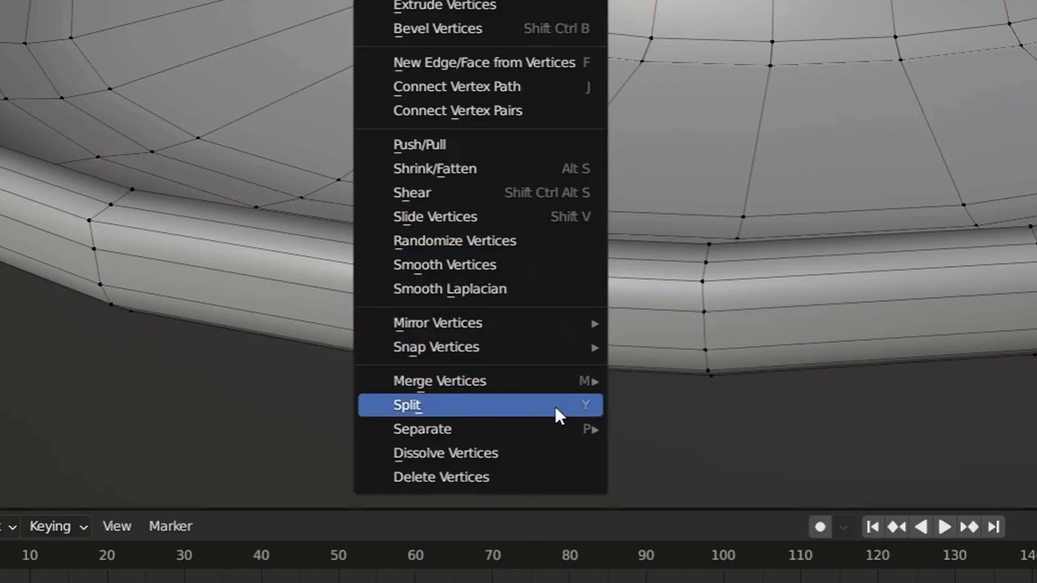
{"action": "left_click", "coordinate": [556, 409]}
{"action": "key", "text": "s"}
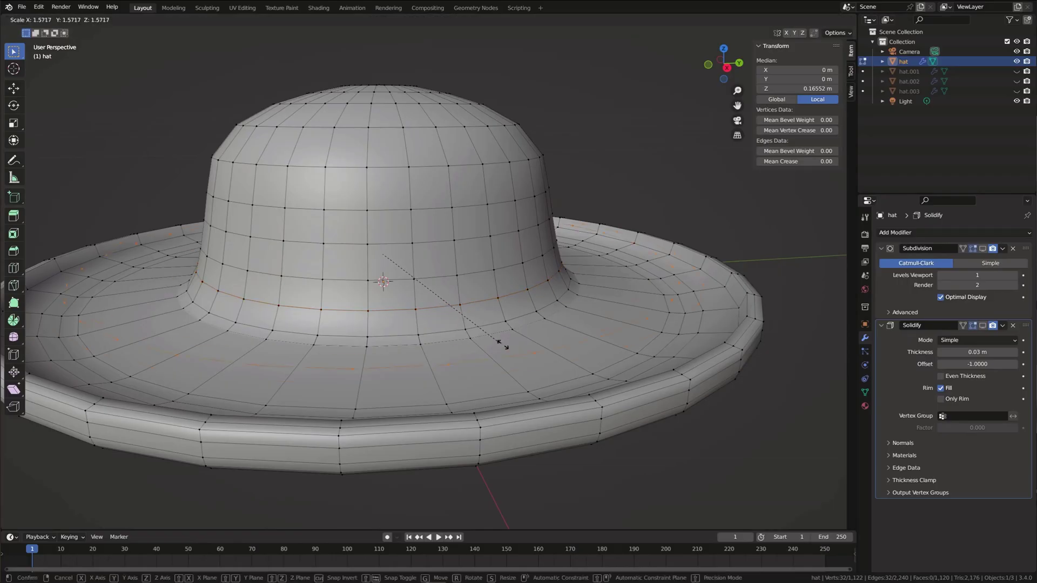
{"action": "left_click", "coordinate": [494, 339]}
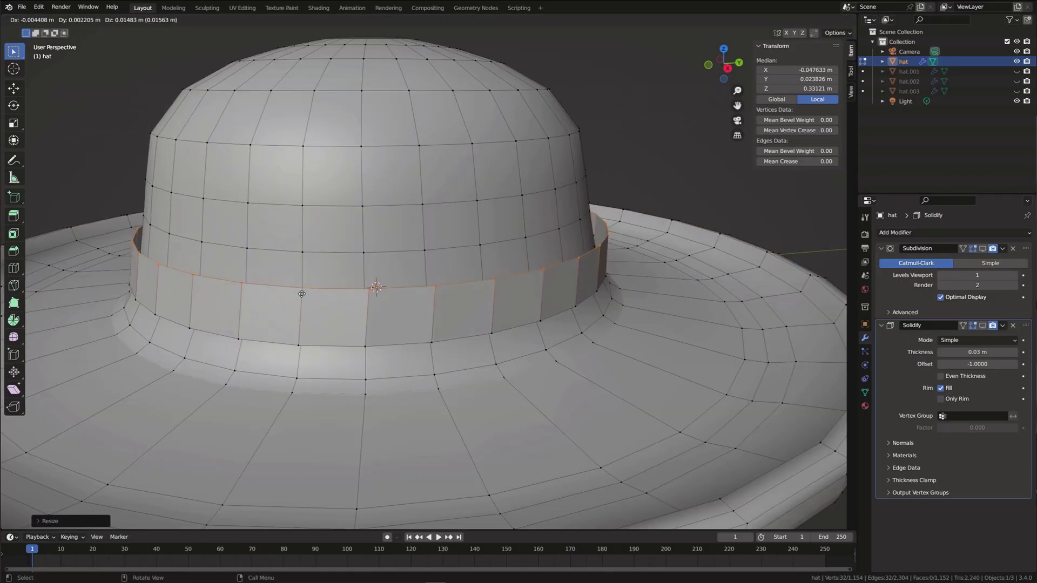
Extrude the loop upward along Z into a narrow band and separate the band from the hat as its own object.
{"action": "key", "text": "z"}
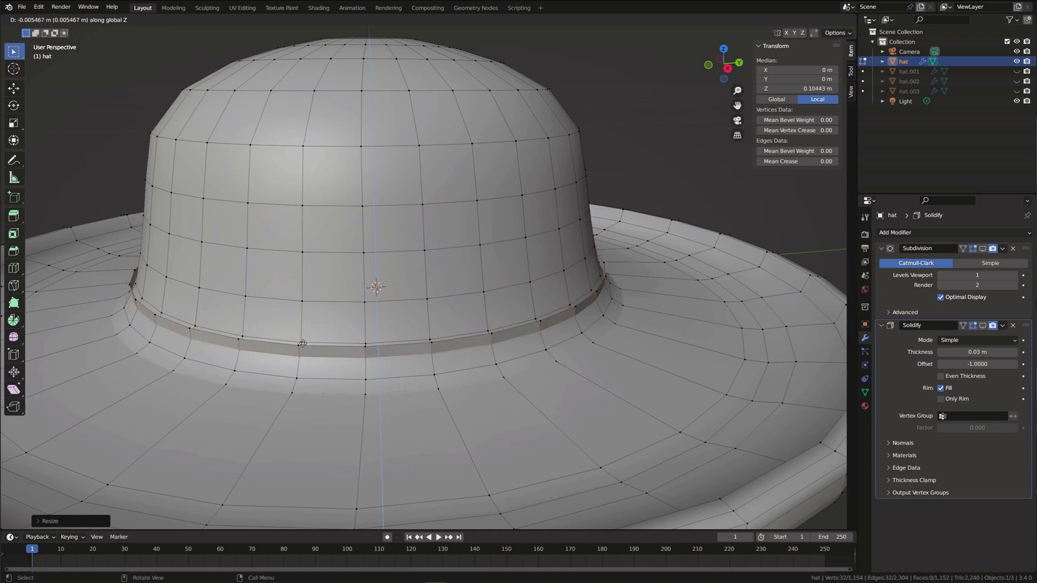
{"action": "left_click", "coordinate": [307, 301]}
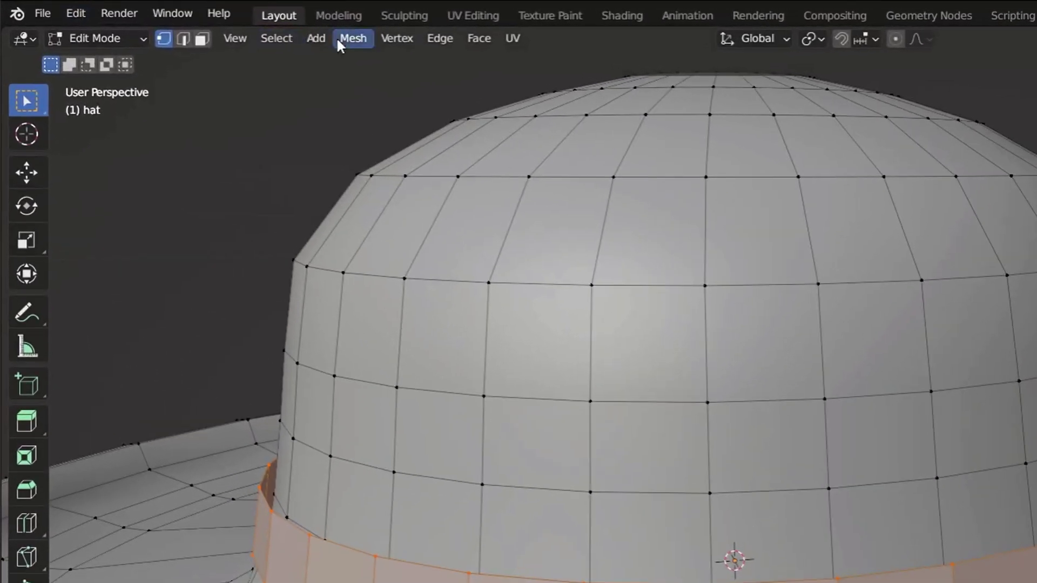
{"action": "left_click", "coordinate": [172, 19]}
{"action": "mouse_move", "coordinate": [444, 208]}
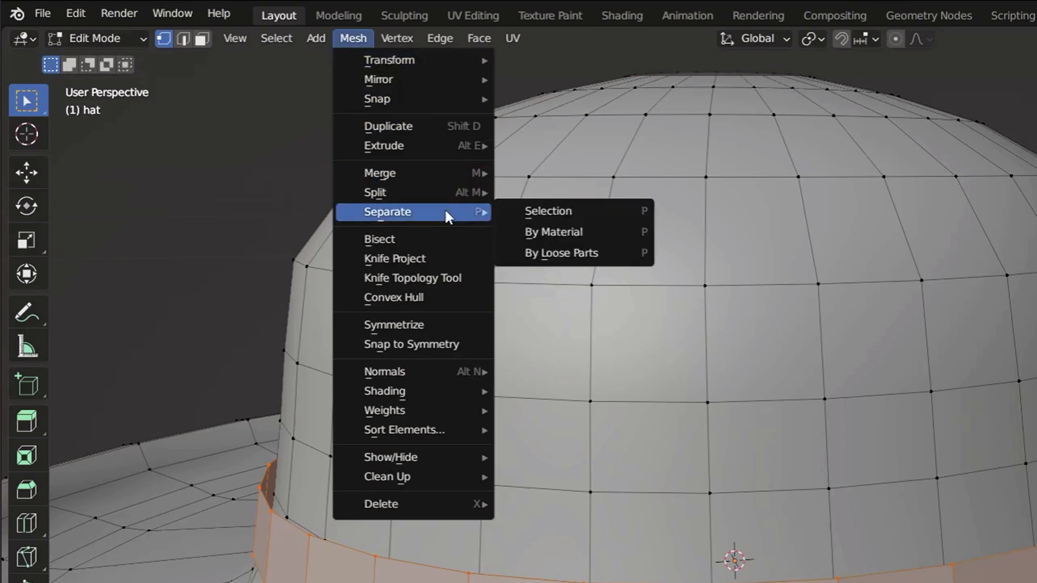
{"action": "left_click", "coordinate": [527, 215]}
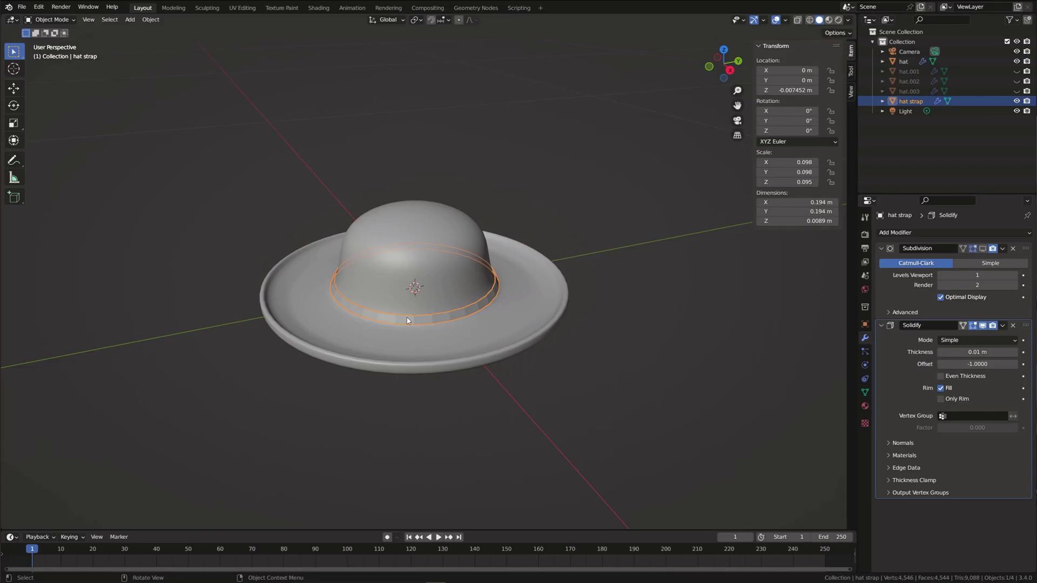
Apply Shade Smooth to the hat strap.
{"action": "right_click", "coordinate": [407, 320]}
{"action": "left_click", "coordinate": [408, 318]}
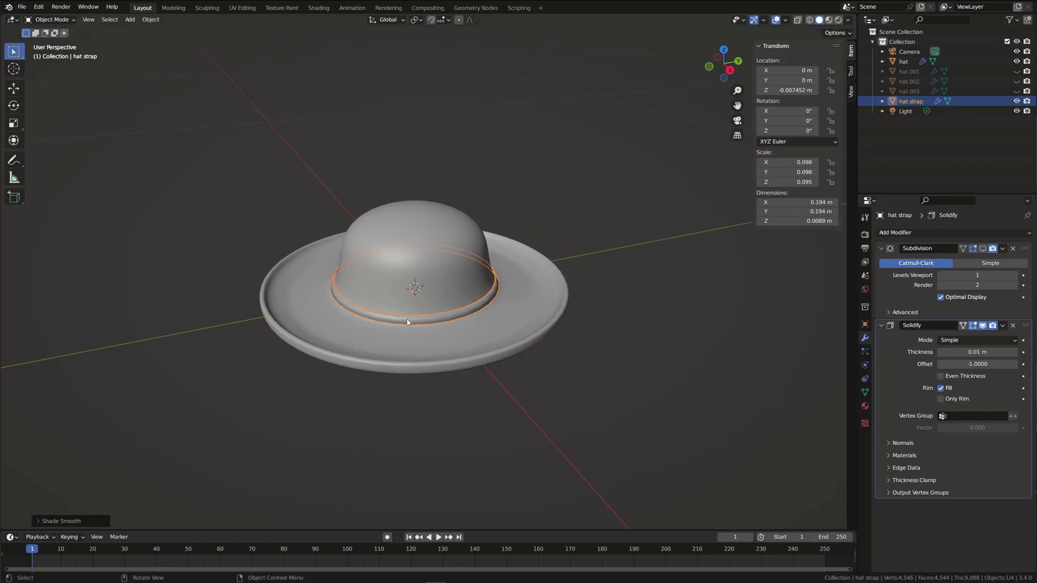
{"action": "left_click", "coordinate": [521, 390]}
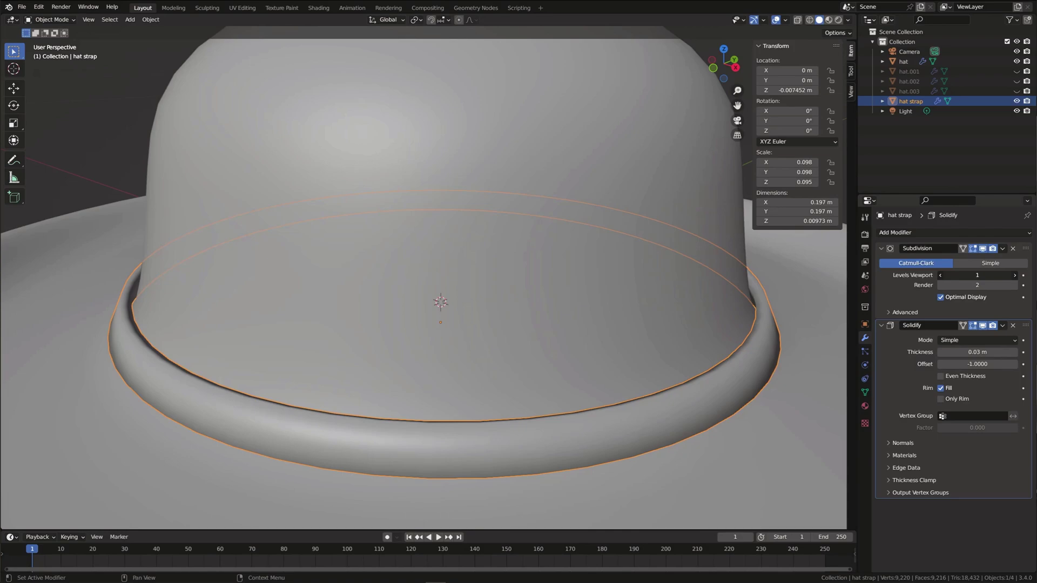
Set the hat strap's Subdivision viewport level to 4 and its Solidify thickness to 0.01 m.
{"action": "left_click_drag", "start_coordinate": [976, 275], "coordinate": [1012, 275]}
{"action": "middle_click_drag", "start_coordinate": [439, 433], "coordinate": [435, 372]}
{"action": "left_click", "coordinate": [972, 352]}
{"action": "type", "text": "0.01"}
{"action": "key", "text": "Return"}
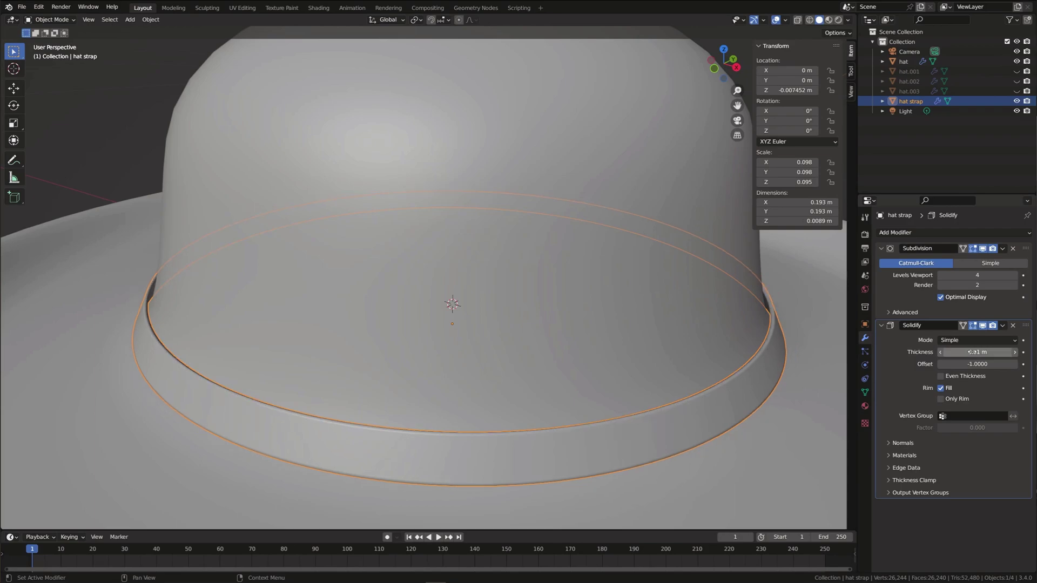
Restrict the hat's centre-line selection to the top crown vertices and lower them along Z with a proportional size of about 0.05 m.
{"action": "middle_click_drag", "start_coordinate": [795, 466], "coordinate": [594, 334]}
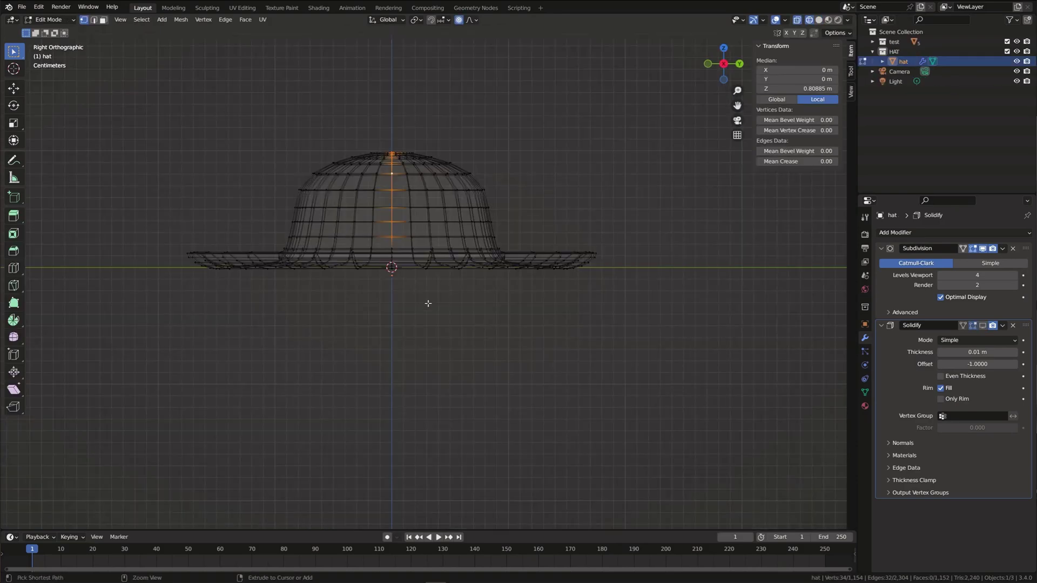
{"action": "left_click_drag", "start_coordinate": [428, 304], "coordinate": [348, 176]}
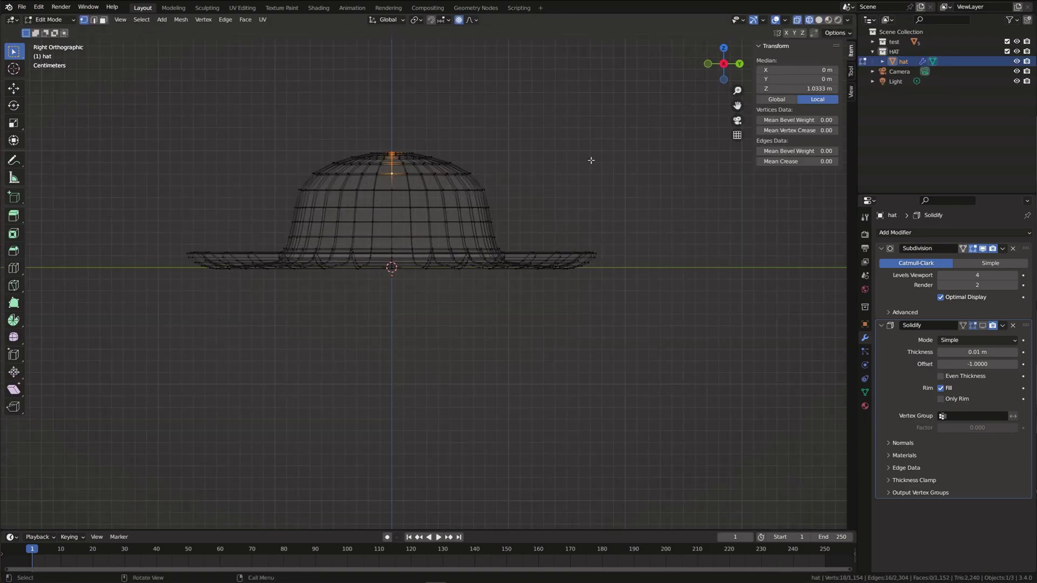
{"action": "left_click", "coordinate": [818, 20]}
{"action": "mouse_move", "coordinate": [413, 230]}
{"action": "middle_mouse_down"}
{"action": "mouse_move", "coordinate": [440, 319]}
{"action": "mouse_move", "coordinate": [435, 287]}
{"action": "mouse_move", "coordinate": [424, 303]}
{"action": "middle_mouse_up"}
{"action": "key", "text": "g"}
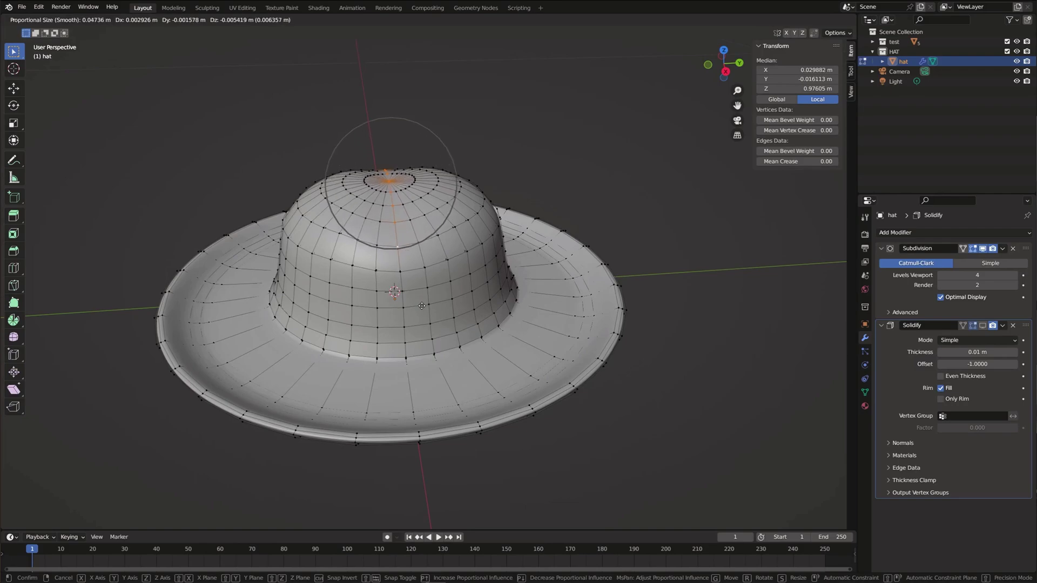
{"action": "key", "text": "z"}
{"action": "scroll", "coordinate": [459, 319], "scroll_direction": "down", "scroll_amount": 1}
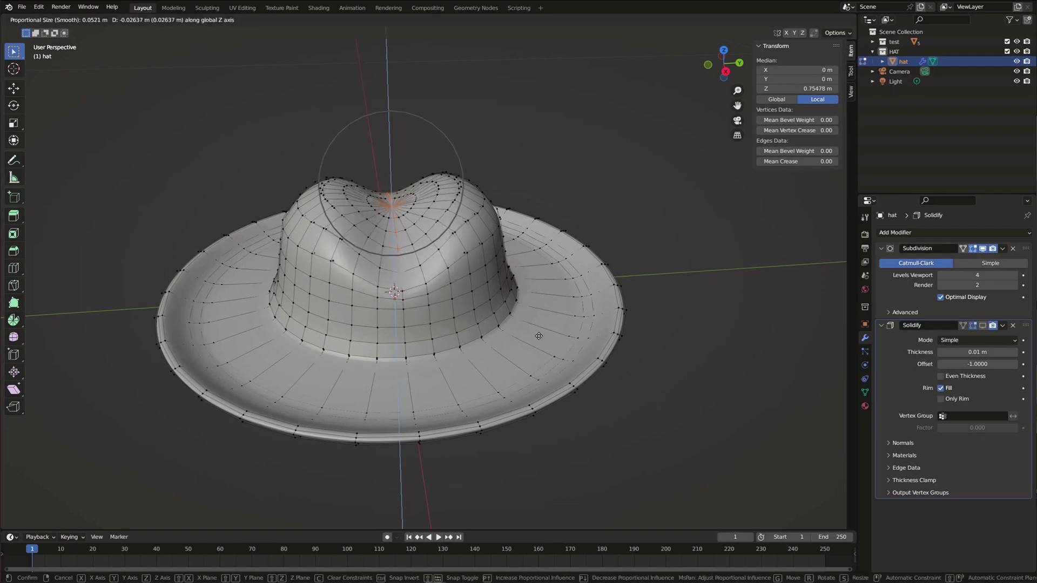
{"action": "left_click", "coordinate": [481, 319]}
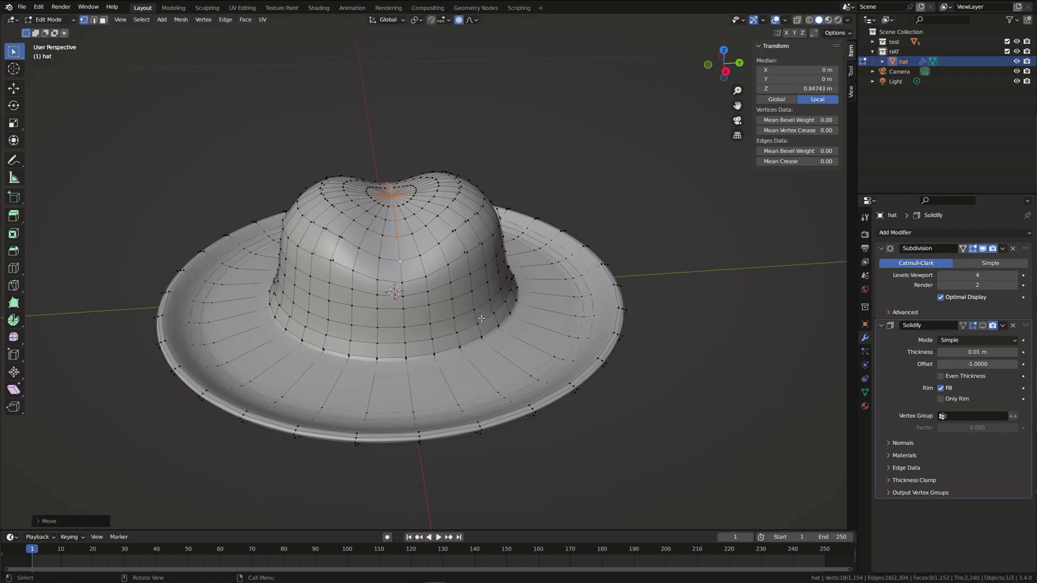
Pinch the crown by scaling its opposite side vertices inward to about 0.77 with a proportional size of 0.07.
{"action": "middle_click_drag", "start_coordinate": [481, 319], "coordinate": [579, 291]}
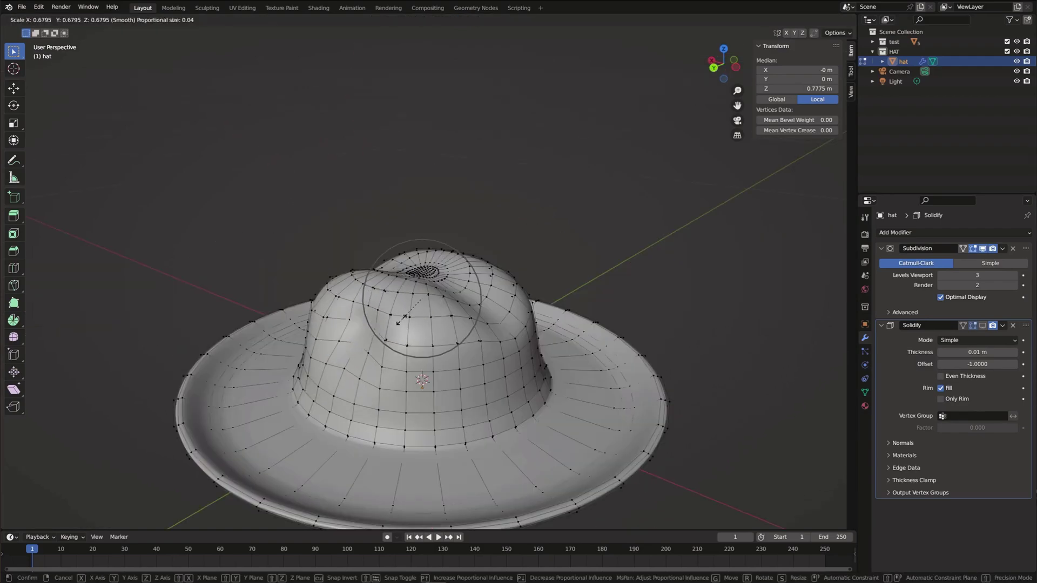
{"action": "scroll", "coordinate": [400, 322], "scroll_direction": "up", "scroll_amount": 6}
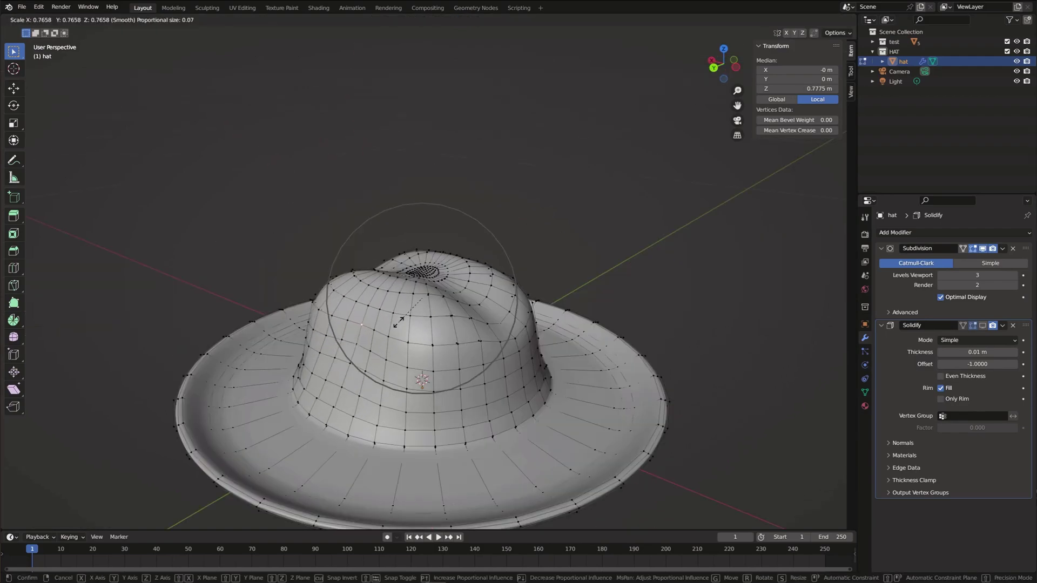
{"action": "left_click", "coordinate": [398, 322]}
Scale the edge loop around the lower crown outward by about 1.06 with a proportional size of 0.05.
{"action": "middle_click_drag", "start_coordinate": [398, 322], "coordinate": [301, 314]}
{"action": "scroll", "coordinate": [471, 335], "scroll_direction": "up", "scroll_amount": 9}
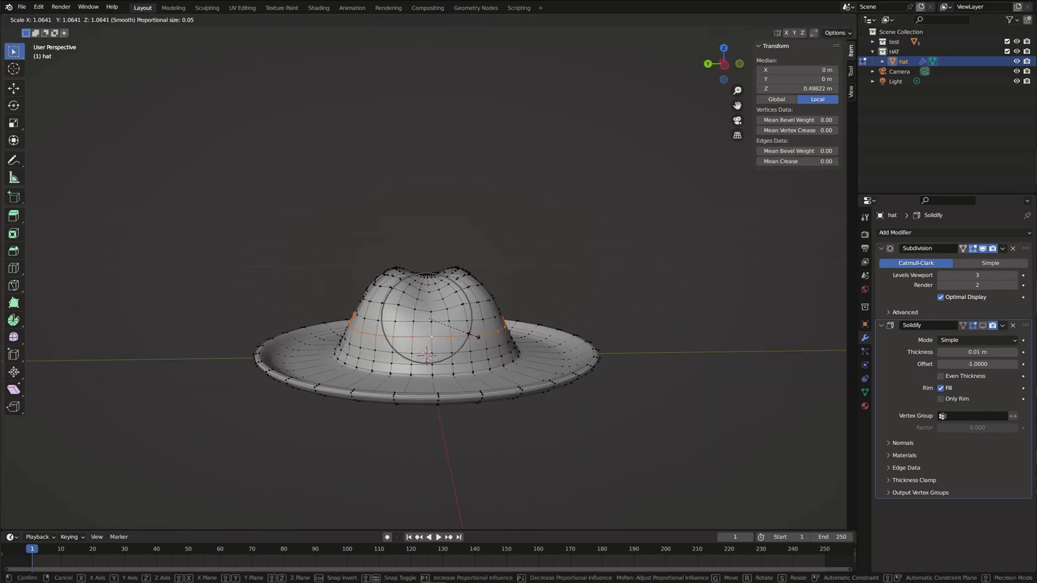
{"action": "left_click", "coordinate": [477, 337]}
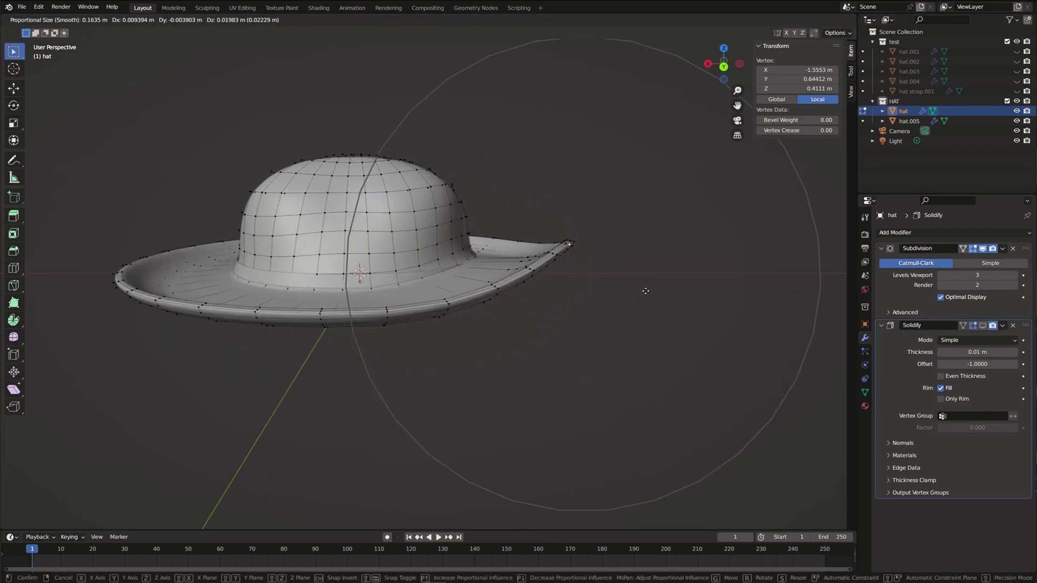
Curve the brim by raising and rotating parts of its outer edge with proportional editing.
{"action": "left_click", "coordinate": [624, 262]}
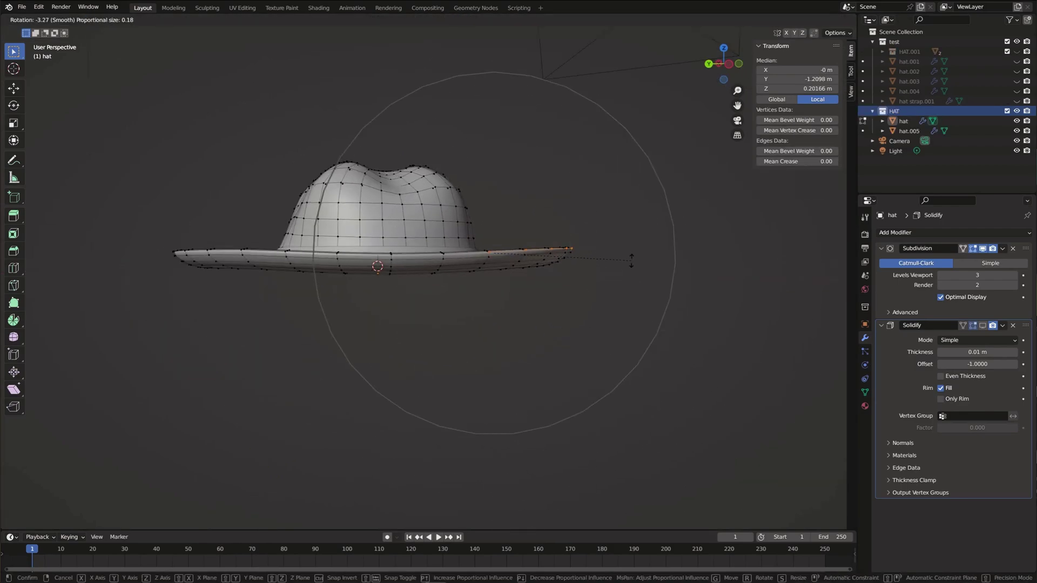
{"action": "left_click", "coordinate": [620, 273]}
{"action": "key", "text": "r"}
{"action": "key", "text": "g"}
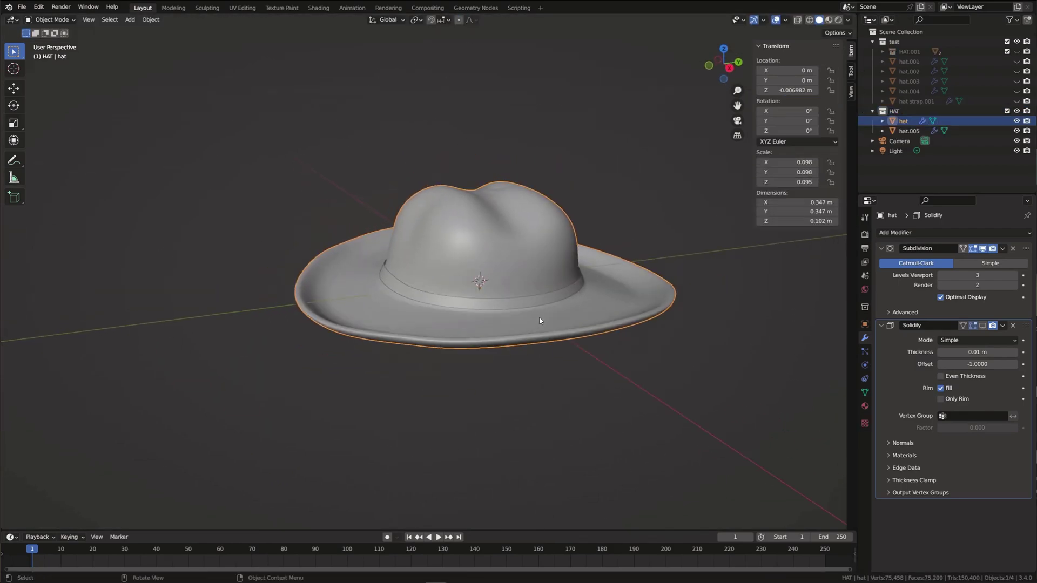
Create a new material for the hat in the Shading workspace.
{"action": "middle_click_drag", "start_coordinate": [537, 319], "coordinate": [615, 324]}
{"action": "scroll", "coordinate": [615, 324], "scroll_direction": "up", "scroll_amount": 3}
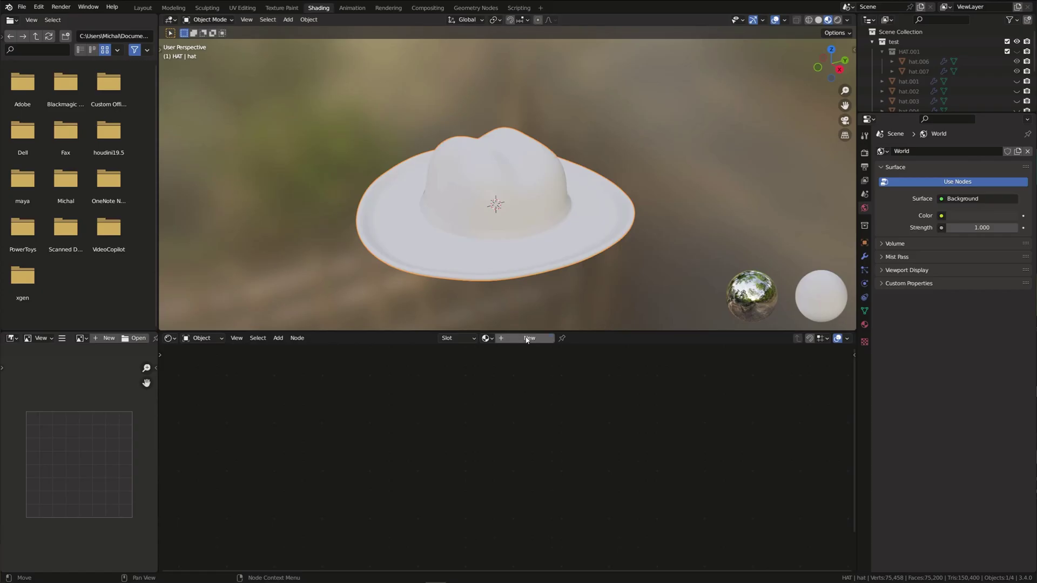
{"action": "left_click", "coordinate": [526, 339]}
Add a Noise Texture node and a ColorRamp node before the Principled BSDF in the hat's material.
{"action": "scroll", "coordinate": [386, 443], "scroll_direction": "down", "scroll_amount": 3}
{"action": "middle_click_drag", "start_coordinate": [385, 442], "coordinate": [382, 443]}
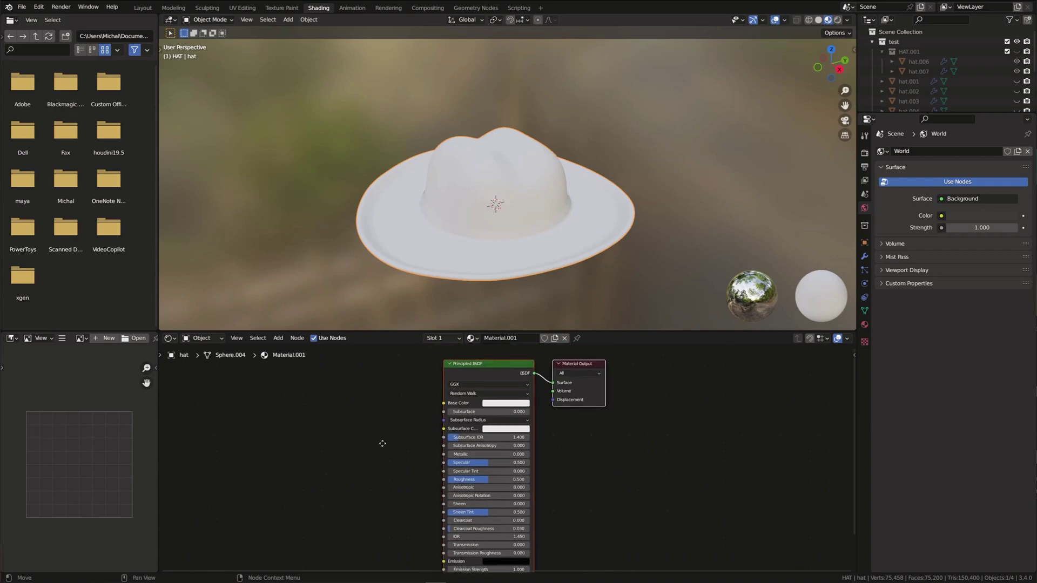
{"action": "key", "text": "shift+a"}
{"action": "type", "text": "noise"}
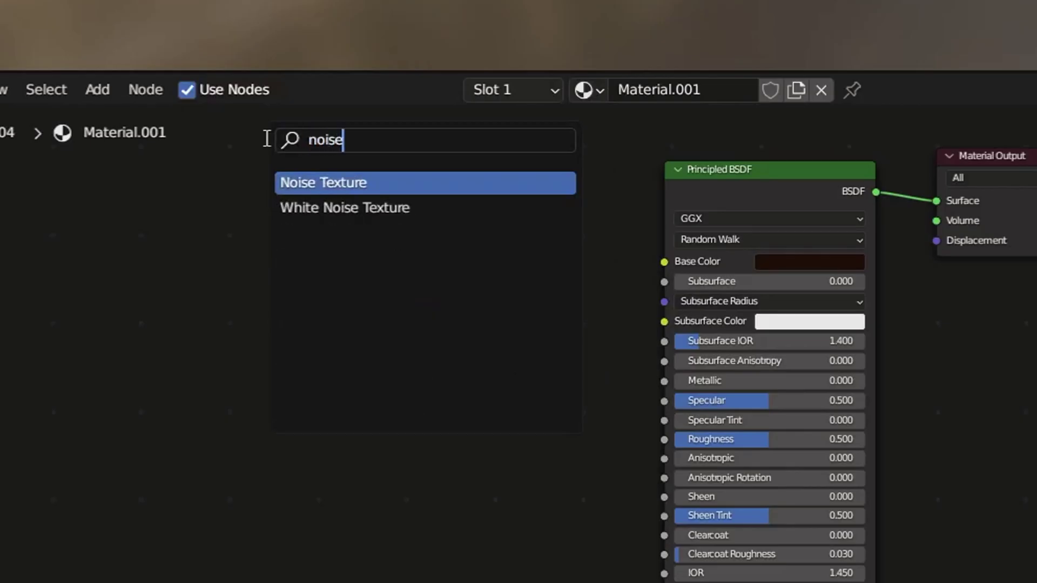
{"action": "key", "text": "Return"}
{"action": "left_click", "coordinate": [394, 311]}
{"action": "key", "text": "shift+a"}
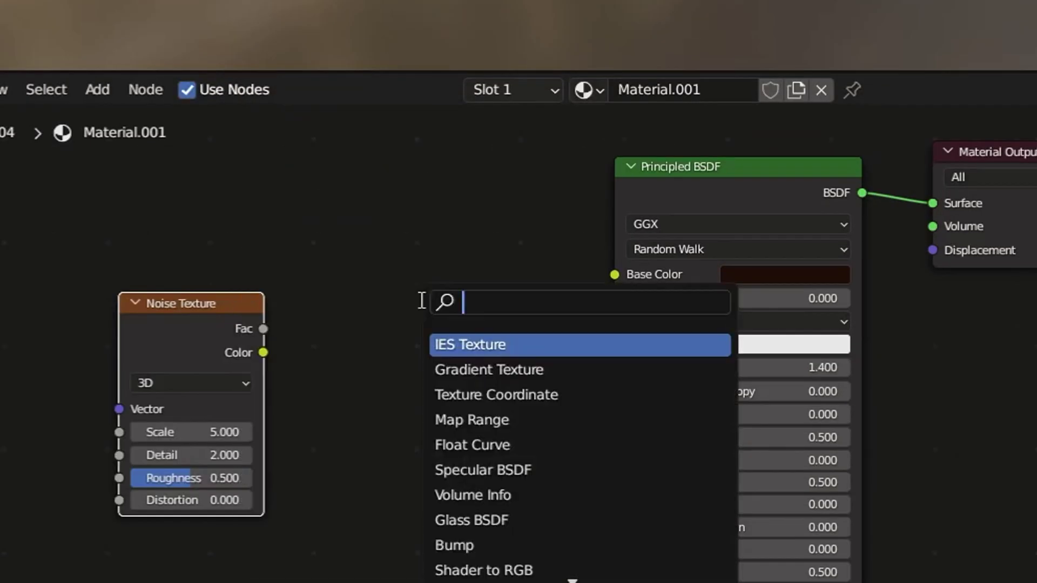
{"action": "type", "text": "color"}
{"action": "key", "text": "Return"}
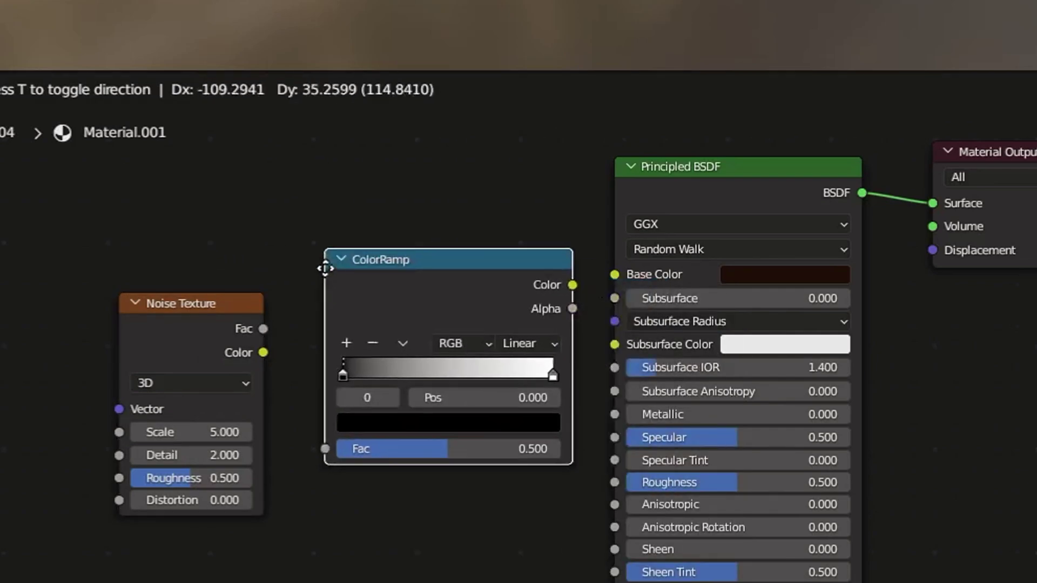
{"action": "left_click", "coordinate": [305, 249]}
Change the ColorRamp's end stop at position 1.000 to a brown colour.
{"action": "left_click", "coordinate": [532, 356]}
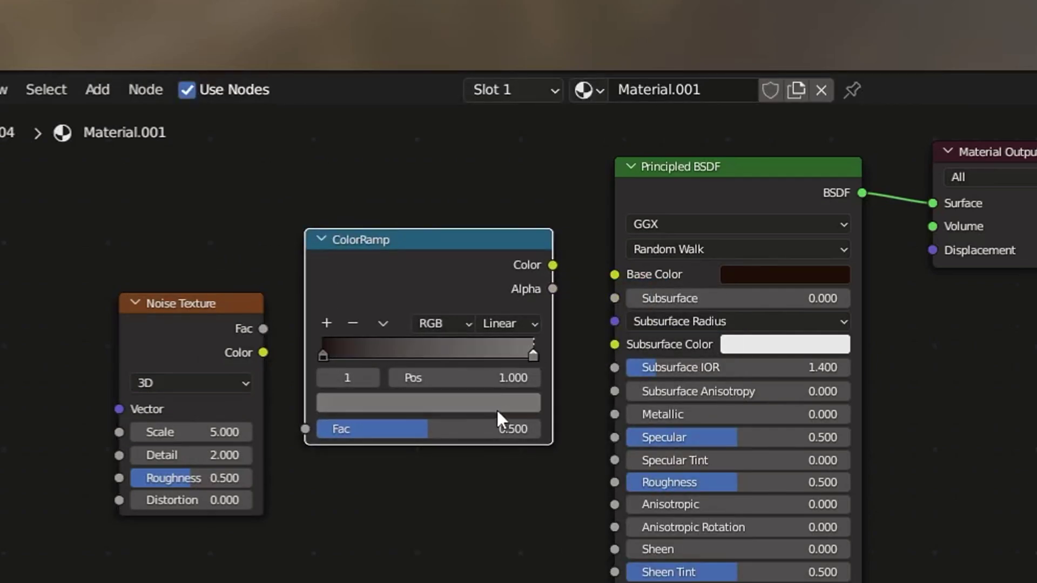
{"action": "left_click", "coordinate": [496, 405]}
{"action": "left_click", "coordinate": [378, 244]}
{"action": "left_click", "coordinate": [494, 211]}
{"action": "left_click_drag", "start_coordinate": [494, 240], "coordinate": [494, 236]}
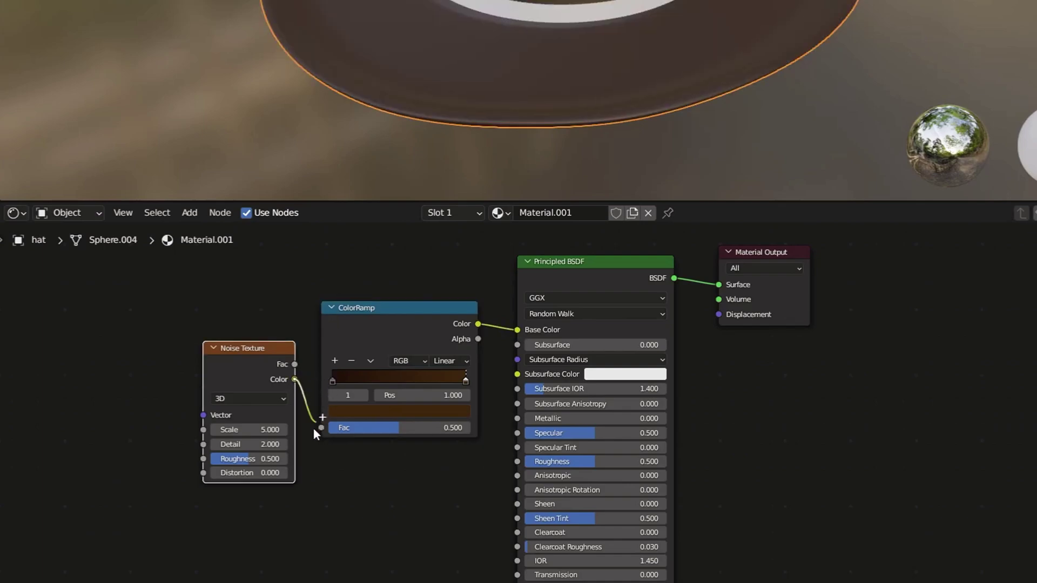
Link the Noise Texture's Color to the ColorRamp's Fac and move the noise node farther from the ramp.
{"action": "left_click_drag", "start_coordinate": [313, 428], "coordinate": [320, 428]}
{"action": "left_click_drag", "start_coordinate": [229, 341], "coordinate": [176, 340]}
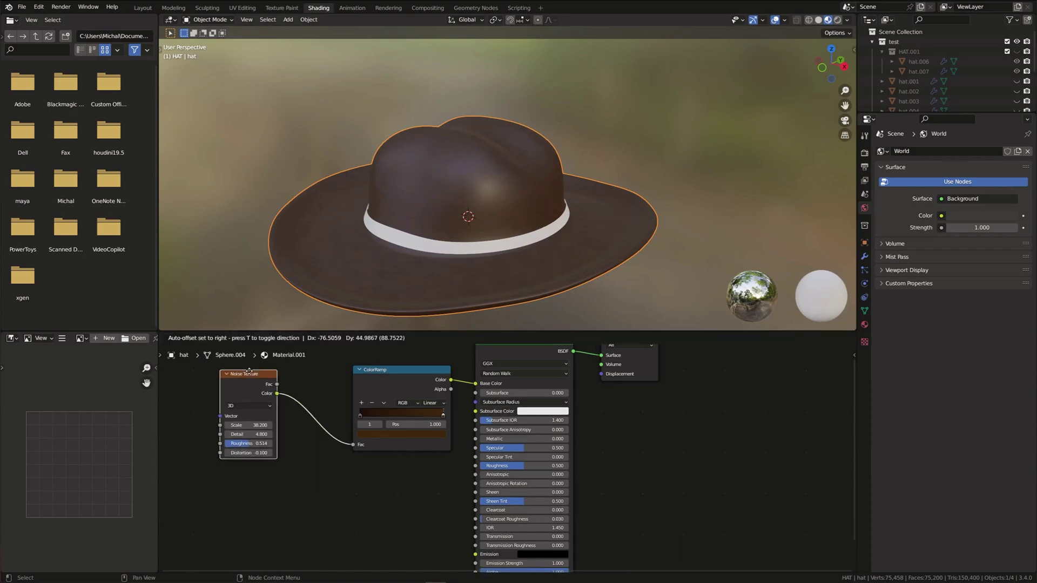
{"action": "left_click_drag", "start_coordinate": [268, 393], "coordinate": [267, 393]}
Duplicate the Noise Texture node below the original and link the copy's Fac to the Principled BSDF's Roughness.
{"action": "key", "text": "shift+d"}
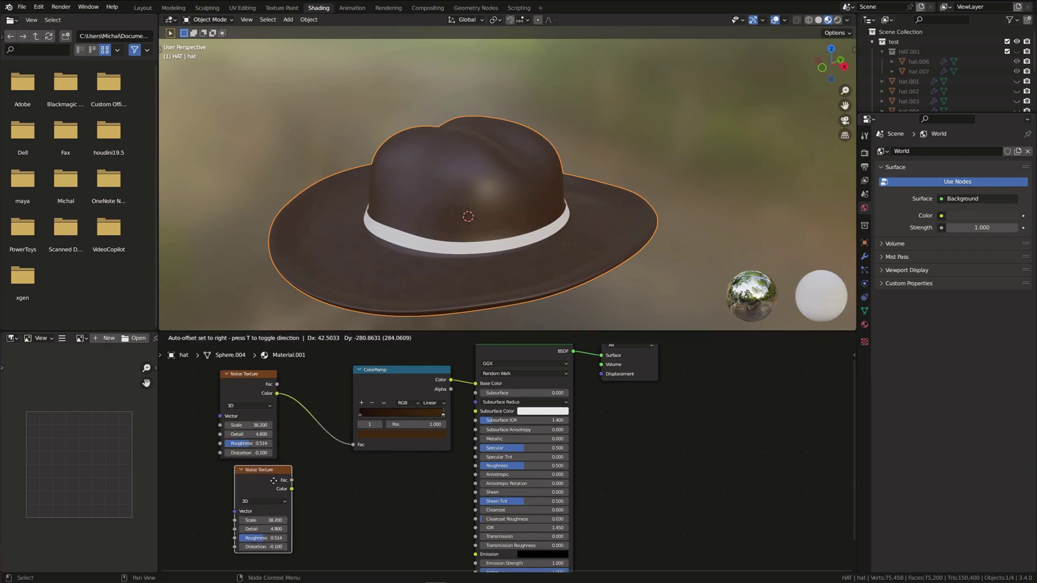
{"action": "left_click", "coordinate": [326, 474]}
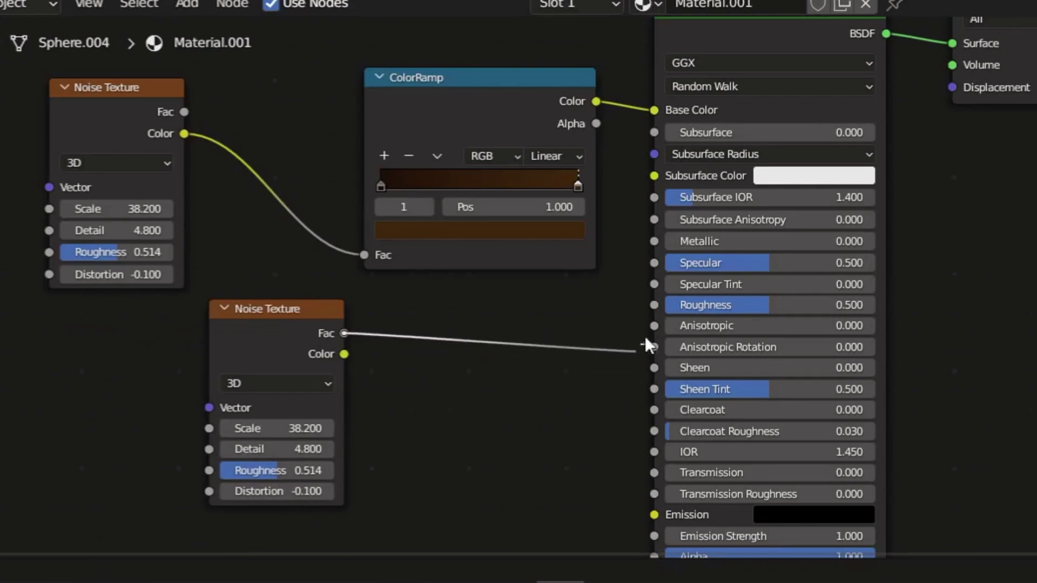
{"action": "left_click_drag", "start_coordinate": [660, 305], "coordinate": [654, 305]}
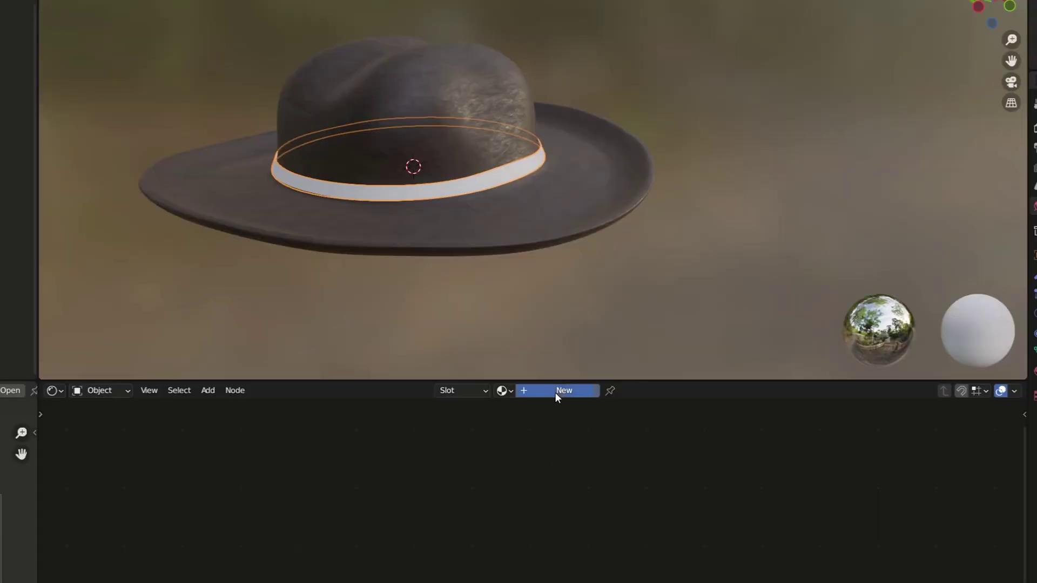
Create a new material for the hat strap.
{"action": "left_click", "coordinate": [502, 339]}
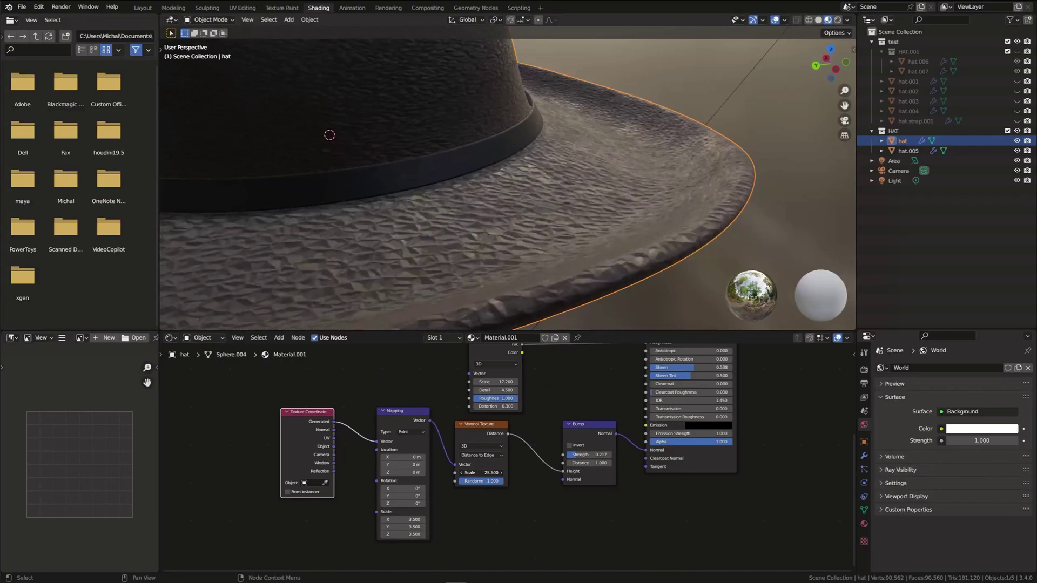
Adjust the scale of the Voronoi Texture that drives the hat material's bump.
{"action": "left_click_drag", "start_coordinate": [481, 474], "coordinate": [468, 474]}
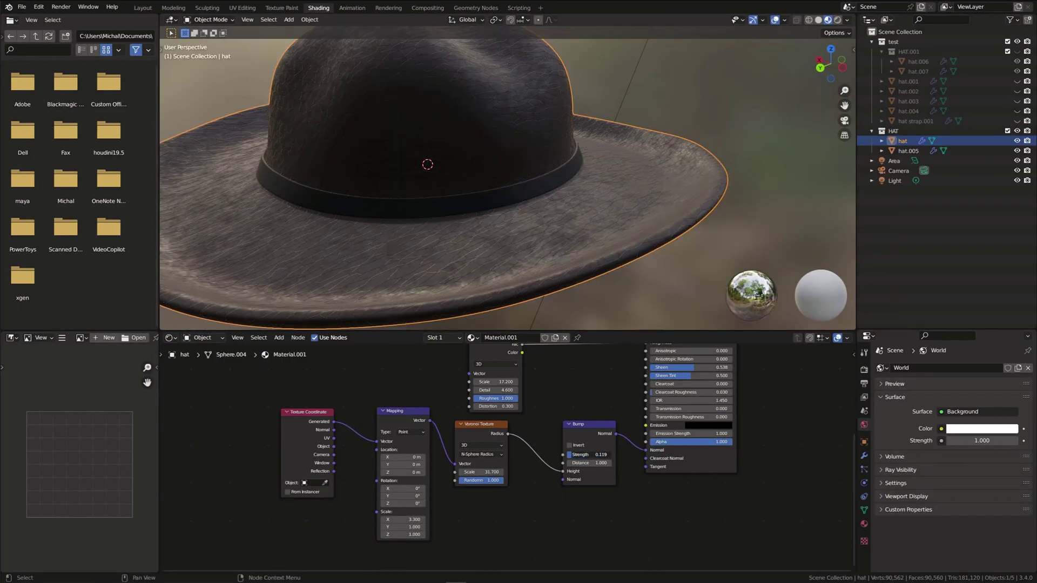
{"action": "mouse_move", "coordinate": [462, 234]}
{"action": "middle_mouse_down"}
{"action": "mouse_move", "coordinate": [463, 213]}
{"action": "mouse_move", "coordinate": [464, 234]}
{"action": "middle_mouse_up"}
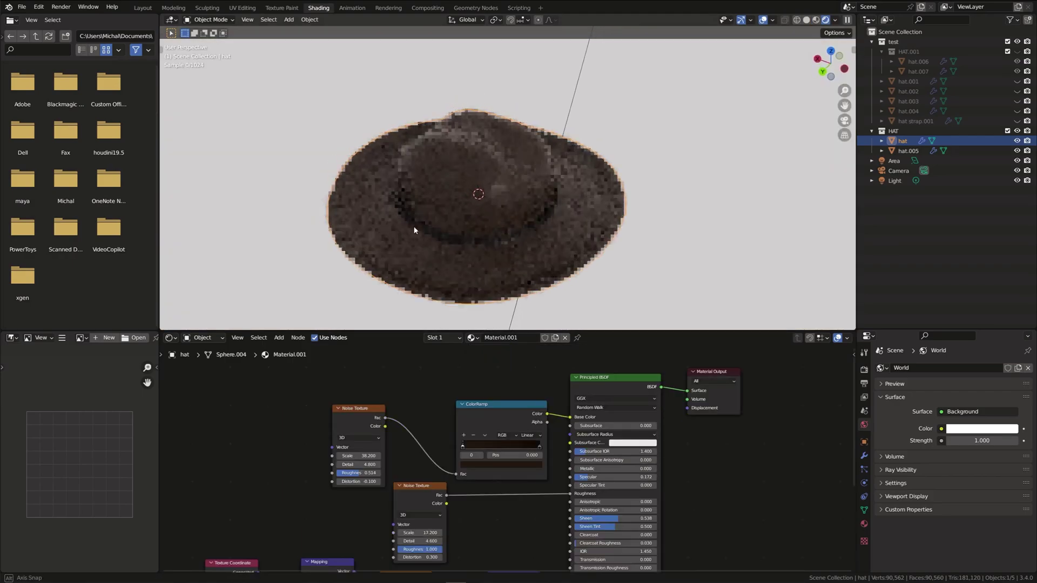